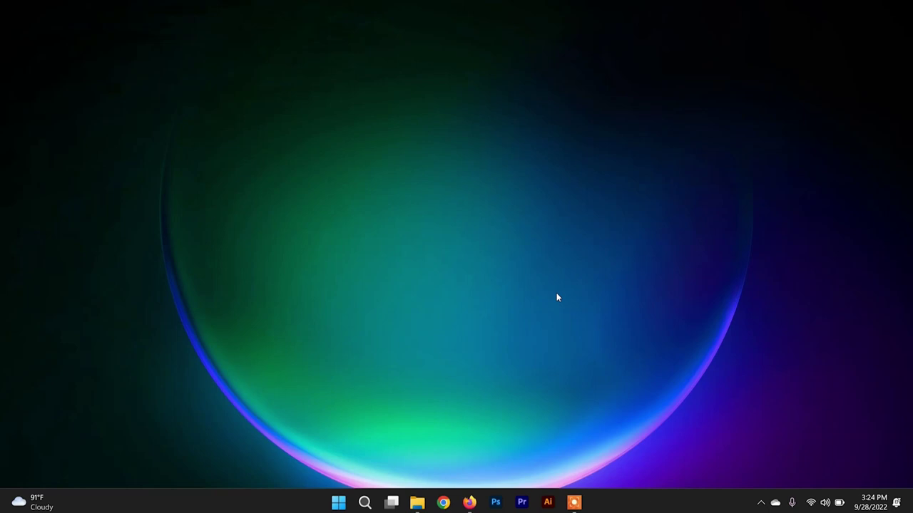
# - Launch Google Chrome from the taskbar to a blank New Tab page
pyautogui.click(442, 503)
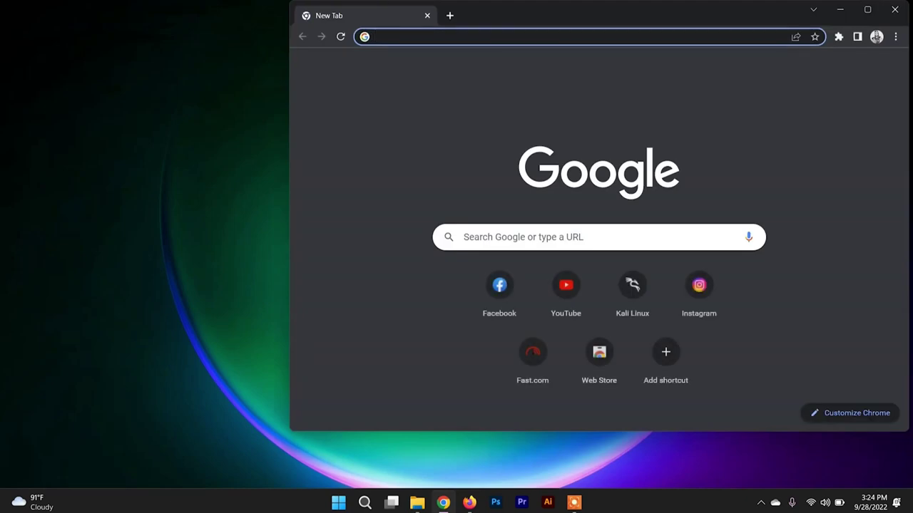
# - Maximize Chrome, search for 'virtual box', and open the VirtualBox Downloads page
pyautogui.click(866, 9)
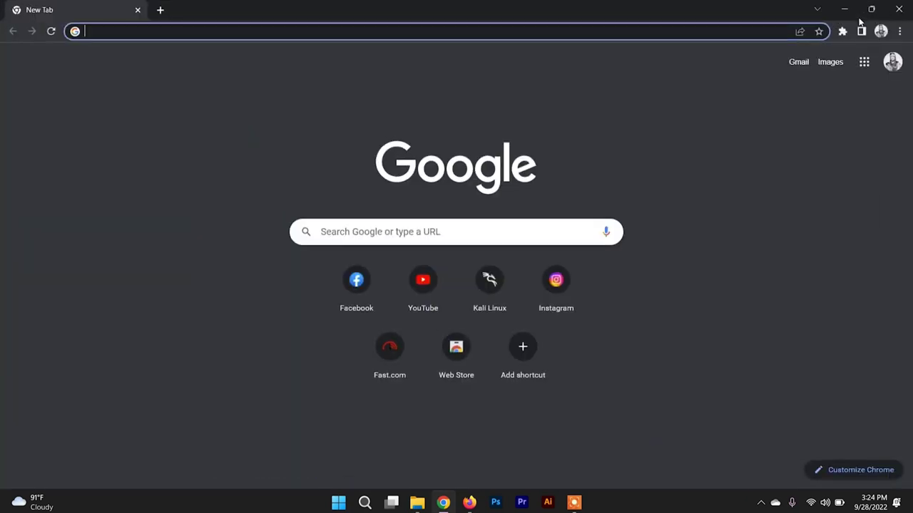
pyautogui.write('vi')
pyautogui.press('Return')
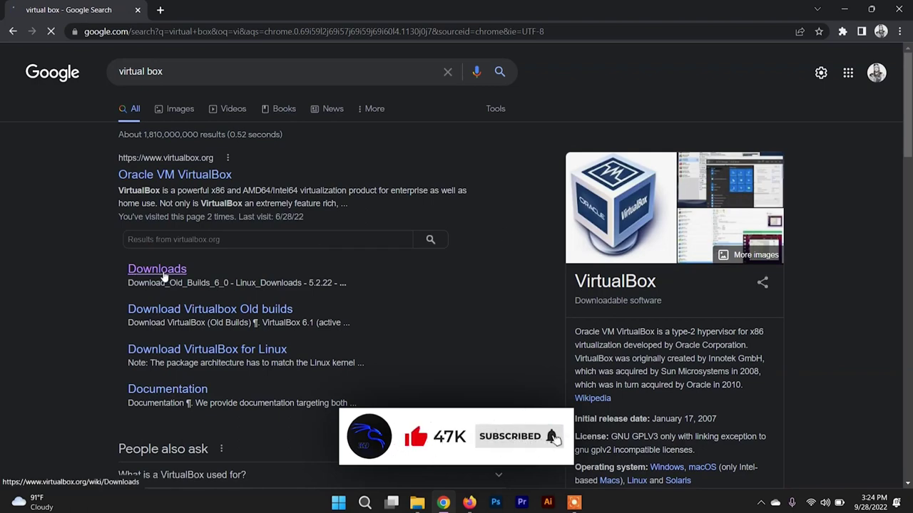
pyautogui.click(164, 276)
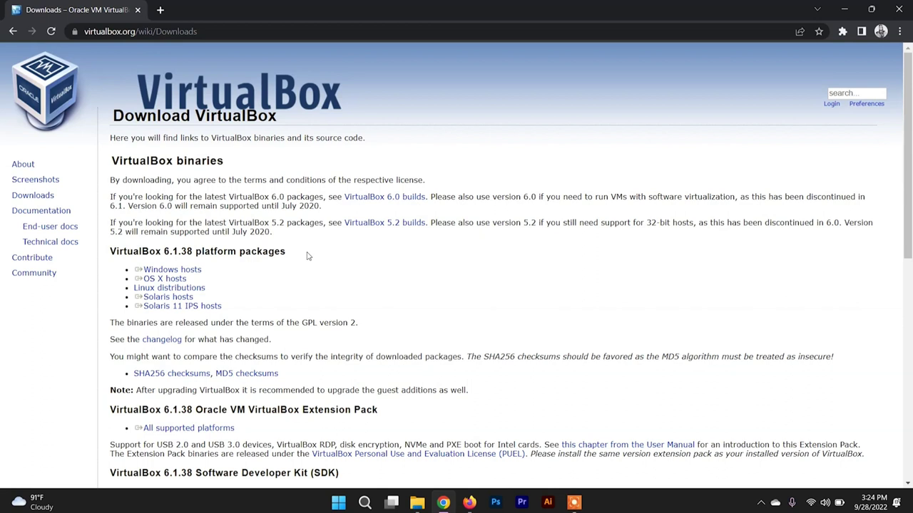
# - Request the Windows hosts 6.1.38 package, cancel the save prompts, and open an empty tab
pyautogui.click(198, 270)
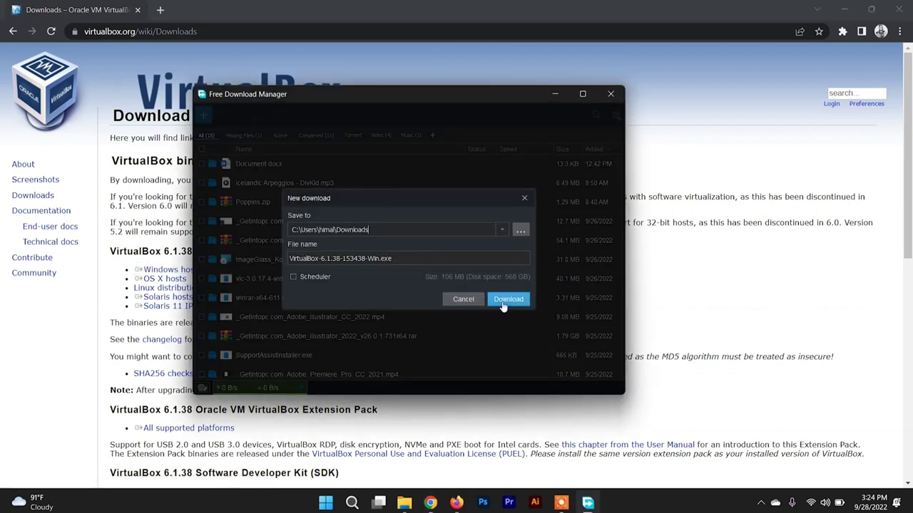
pyautogui.click(523, 199)
pyautogui.click(610, 93)
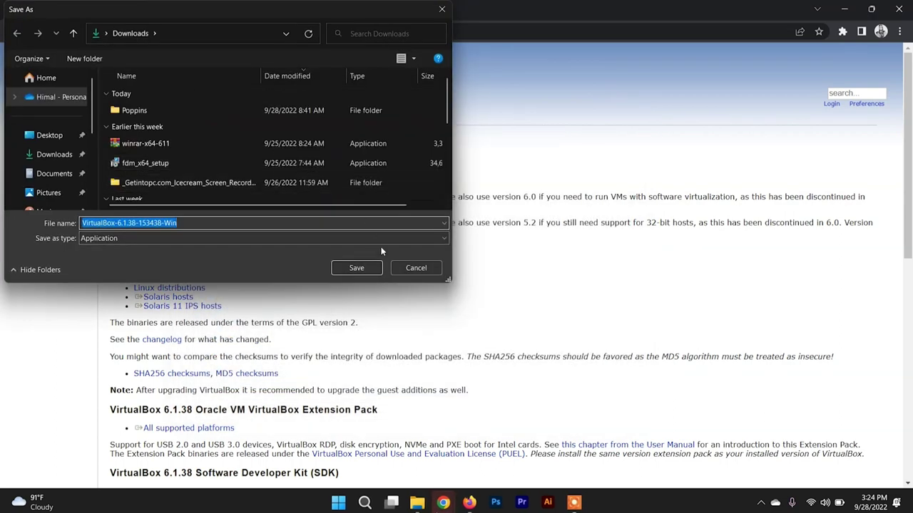
pyautogui.click(413, 268)
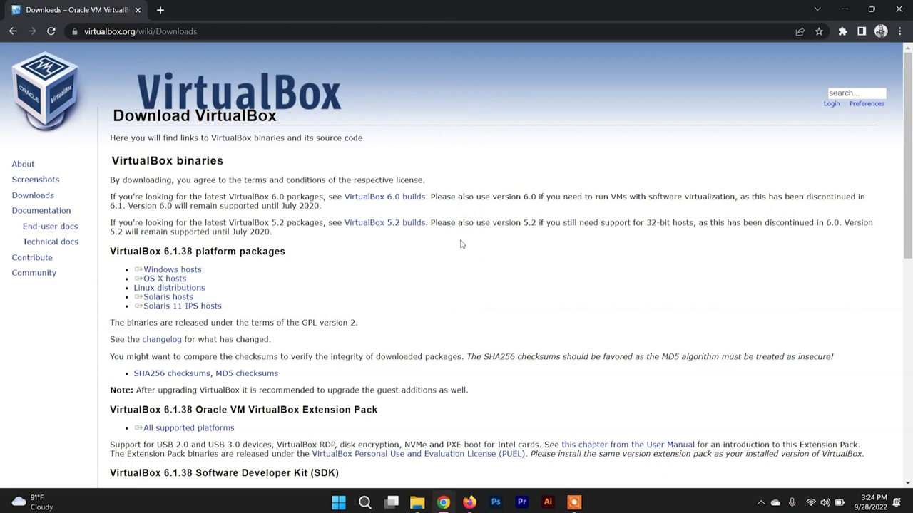
pyautogui.click(162, 10)
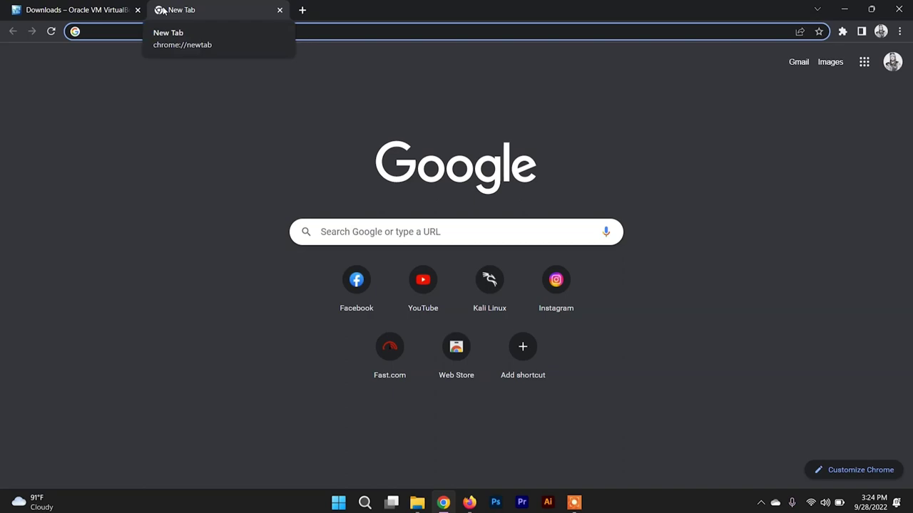
# - Search 'parrot os', open the Parrot download page, scroll its editions, then show the desktop
pyautogui.write('pro')
pyautogui.press('BackSpace')
pyautogui.press('BackSpace')
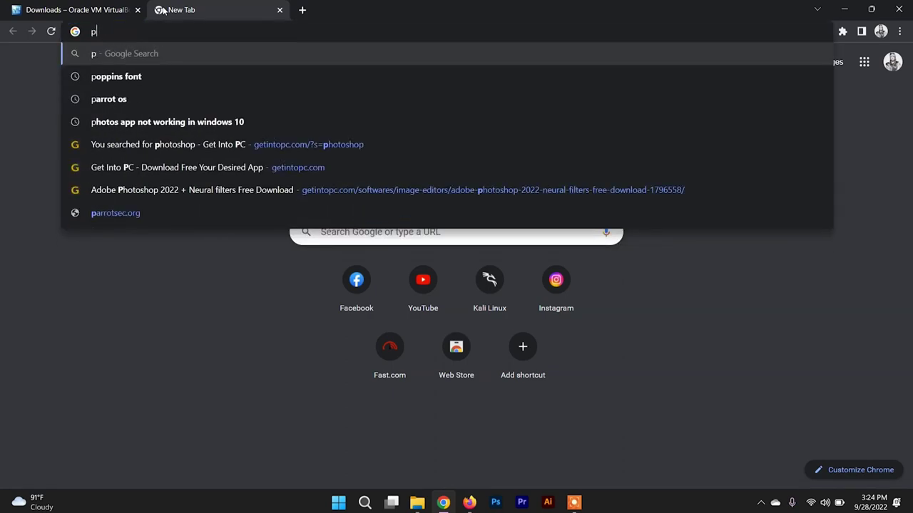
pyautogui.write('arrot')
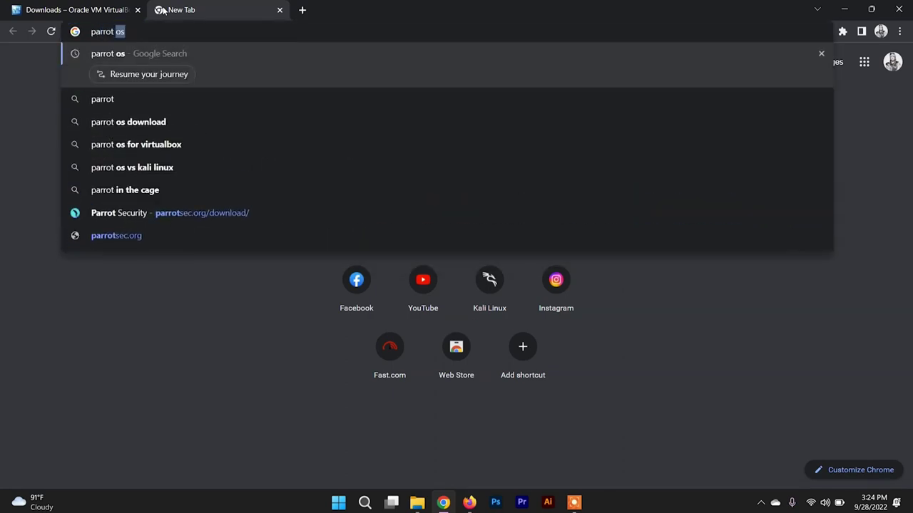
pyautogui.press('Return')
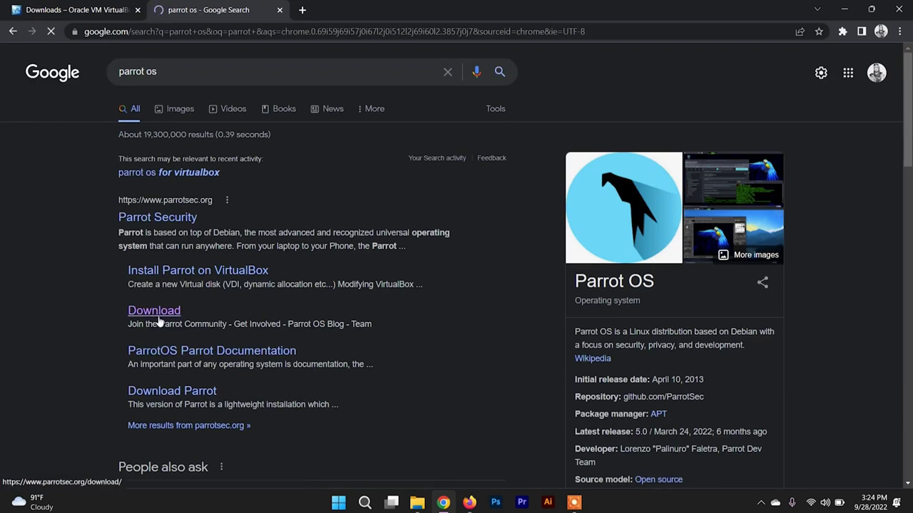
pyautogui.click(159, 318)
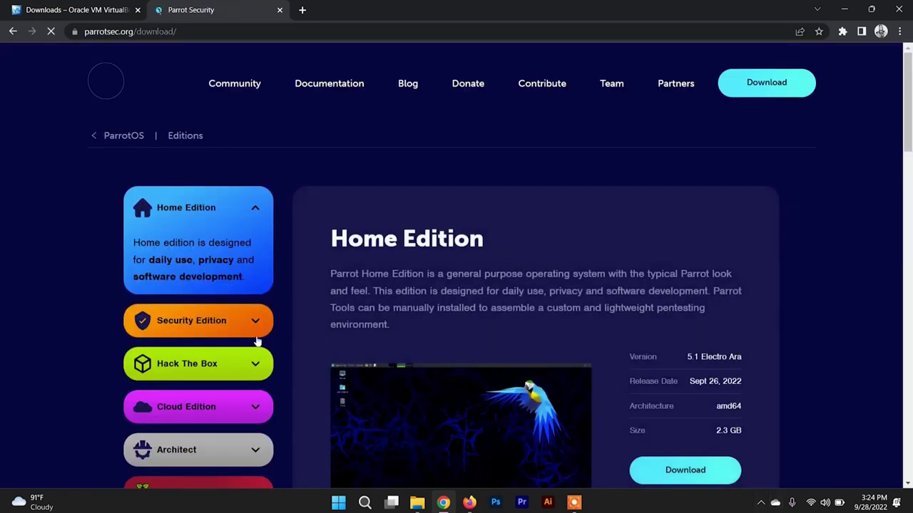
pyautogui.scroll(-1, 206, 321)
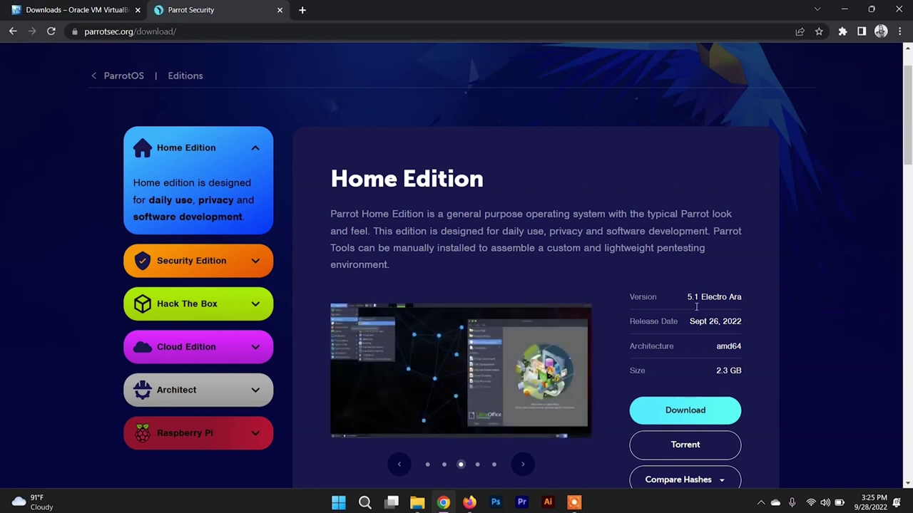
pyautogui.scroll(-1, 660, 396)
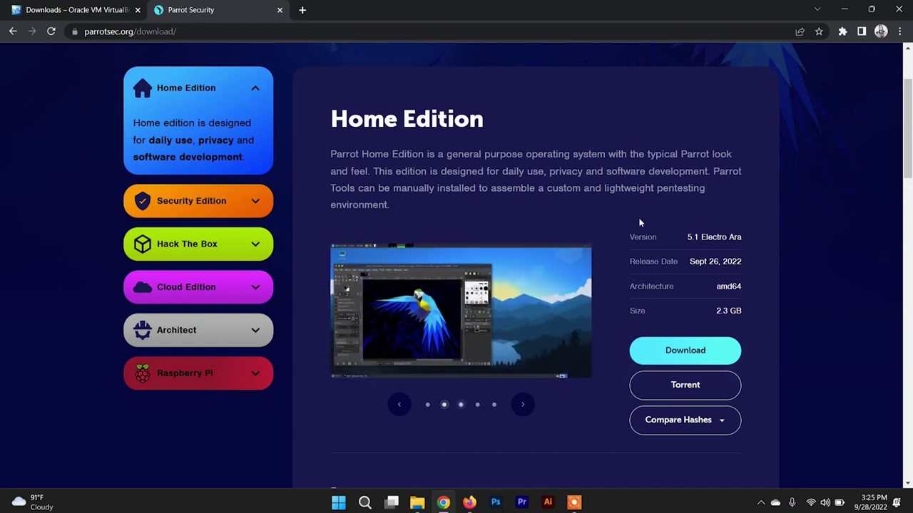
pyautogui.press('super+d')
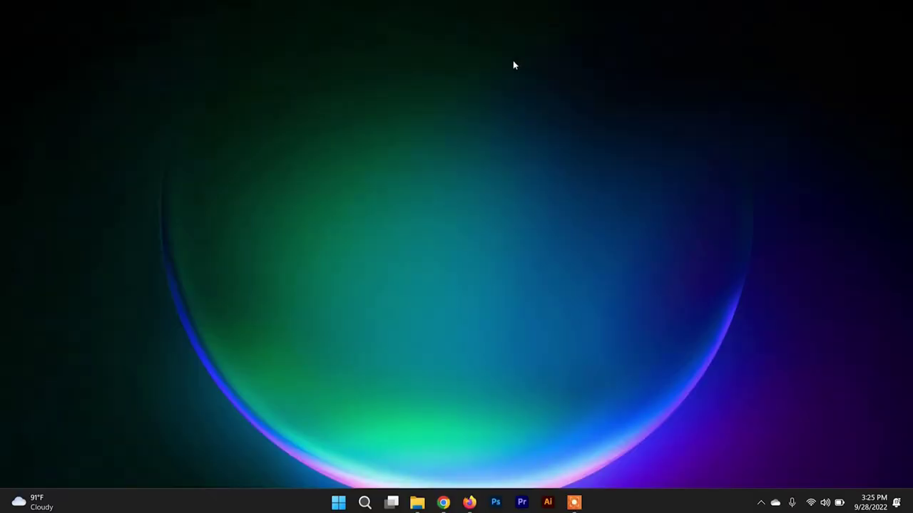
# - From the '1' folder, run the VirtualBox installer as administrator and approve the permission prompt
pyautogui.moveTo(417, 503)
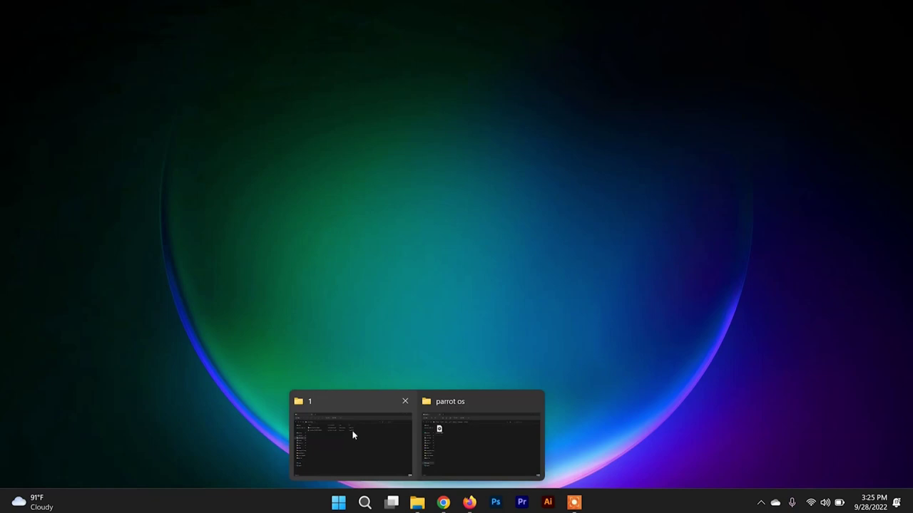
pyautogui.click(352, 435)
pyautogui.click(204, 137)
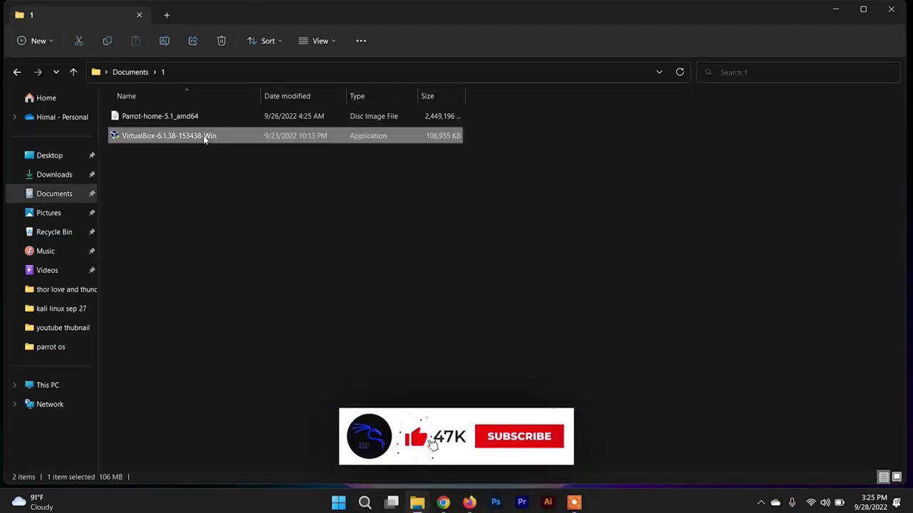
pyautogui.rightClick(204, 137)
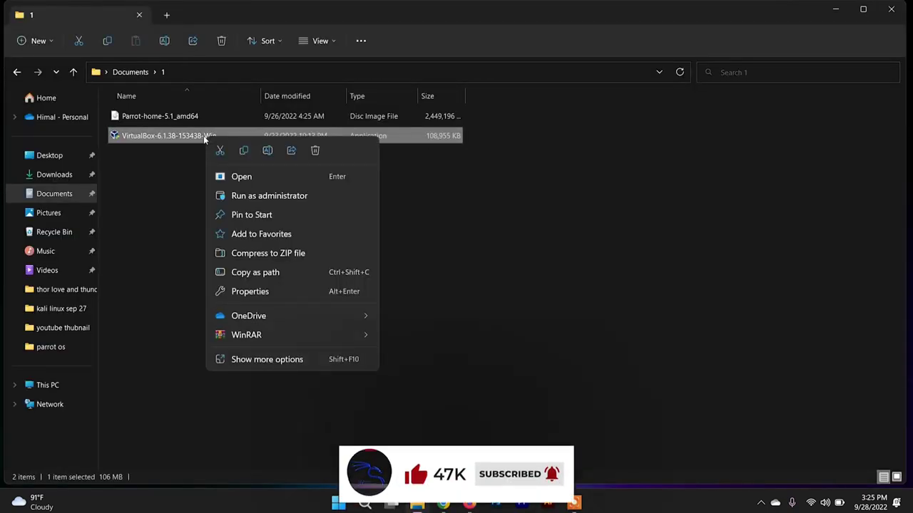
pyautogui.click(300, 196)
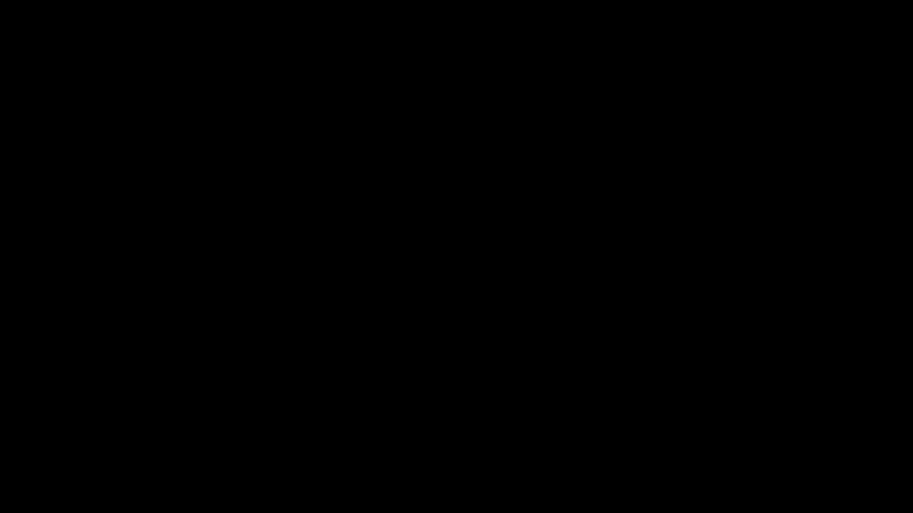
pyautogui.click(426, 346)
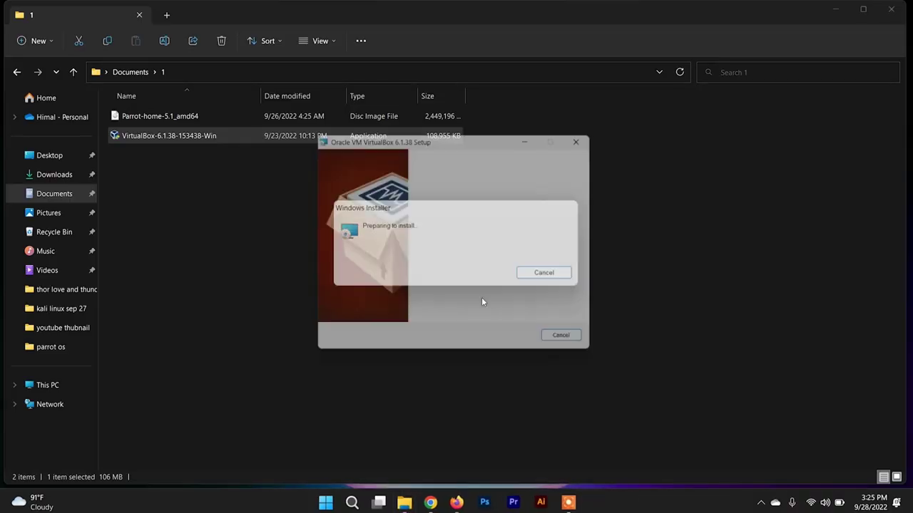
# - Install VirtualBox with default features and options, finishing without launching it
pyautogui.click(526, 346)
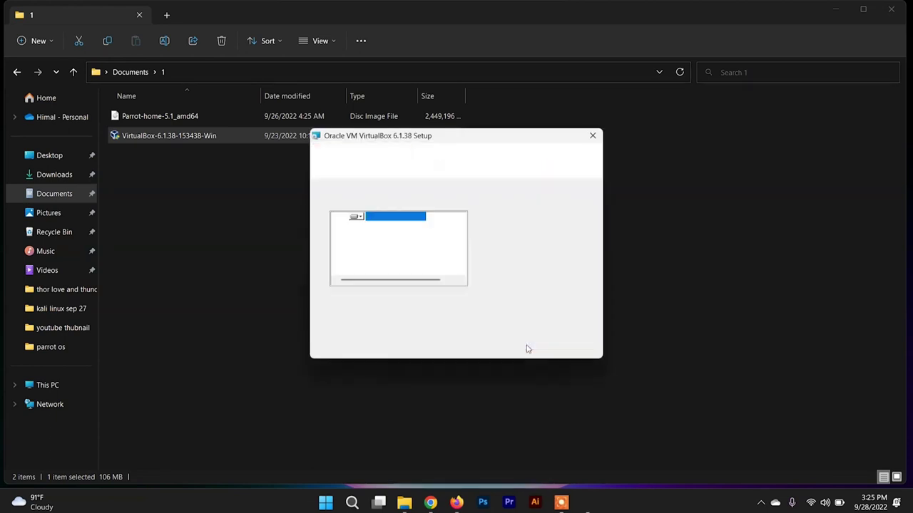
pyautogui.click(526, 346)
pyautogui.click(526, 346)
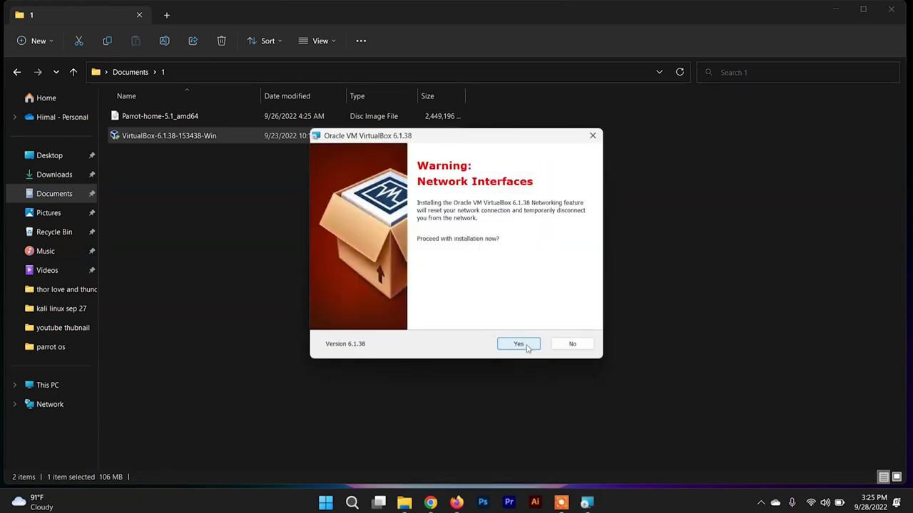
pyautogui.click(518, 344)
pyautogui.click(522, 345)
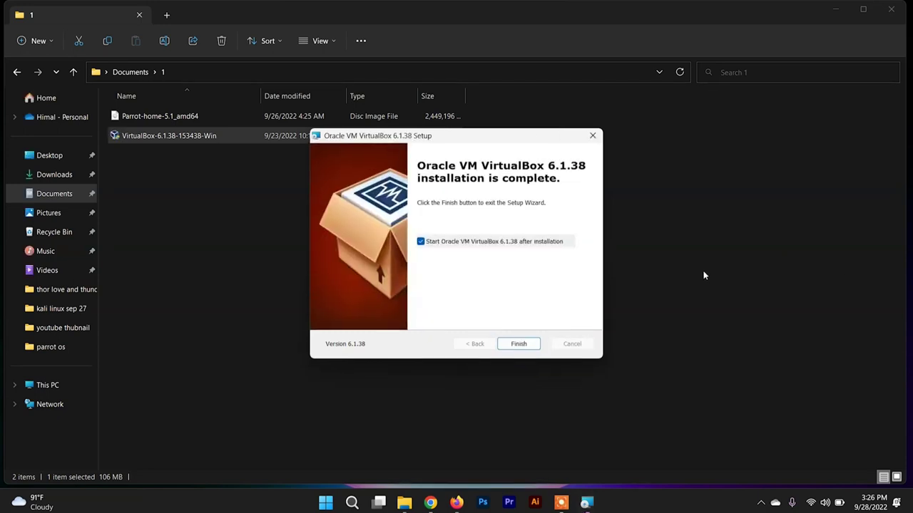
pyautogui.click(509, 242)
pyautogui.click(518, 344)
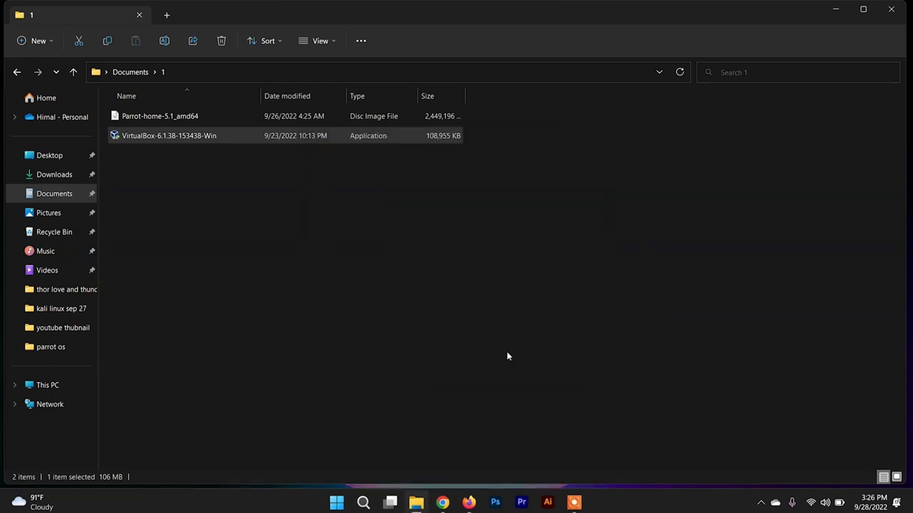
# - Launch Oracle VM VirtualBox from Windows search and start creating a new machine
pyautogui.click(236, 224)
pyautogui.click(364, 502)
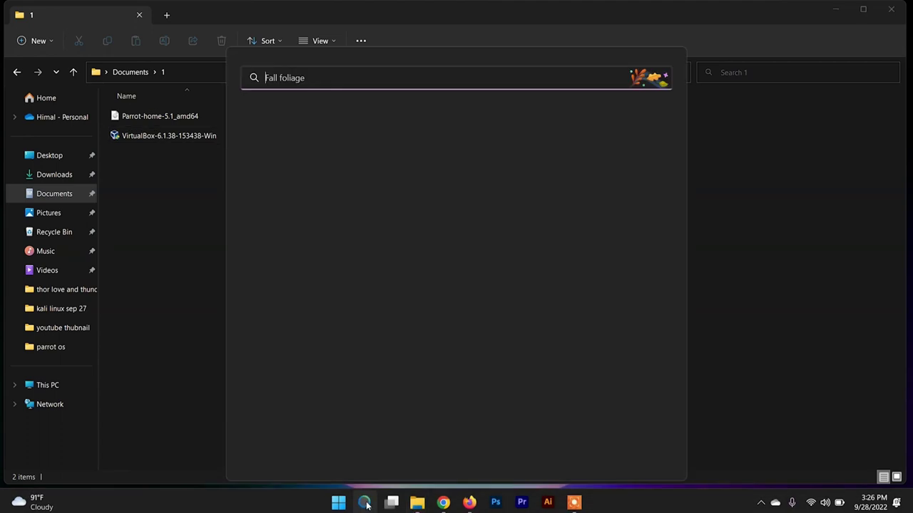
pyautogui.write('vi')
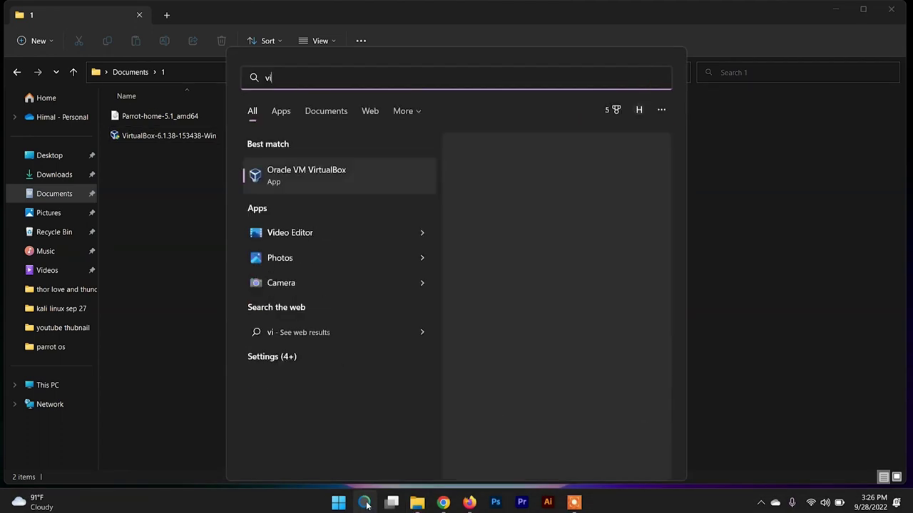
pyautogui.click(365, 503)
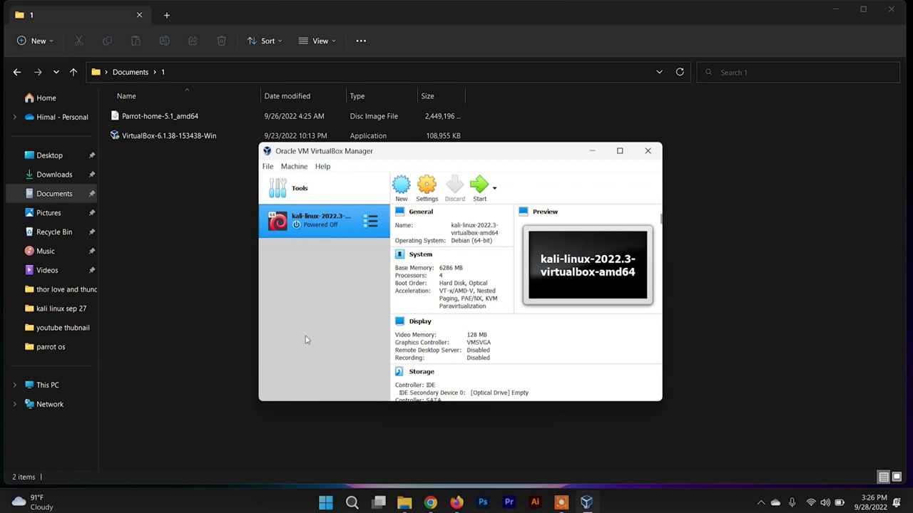
pyautogui.click(400, 187)
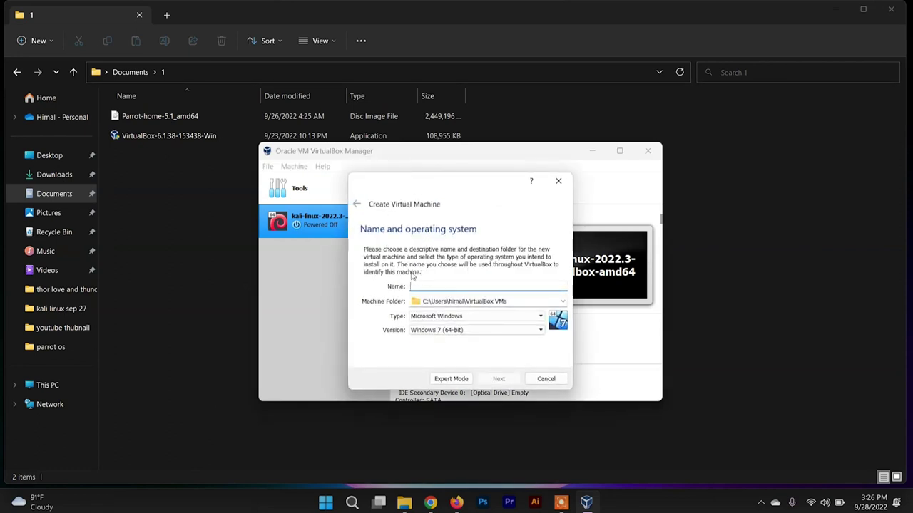
# - Name the machine 'parrot os' with Type Linux and Version Debian (64-bit)
pyautogui.write('p')
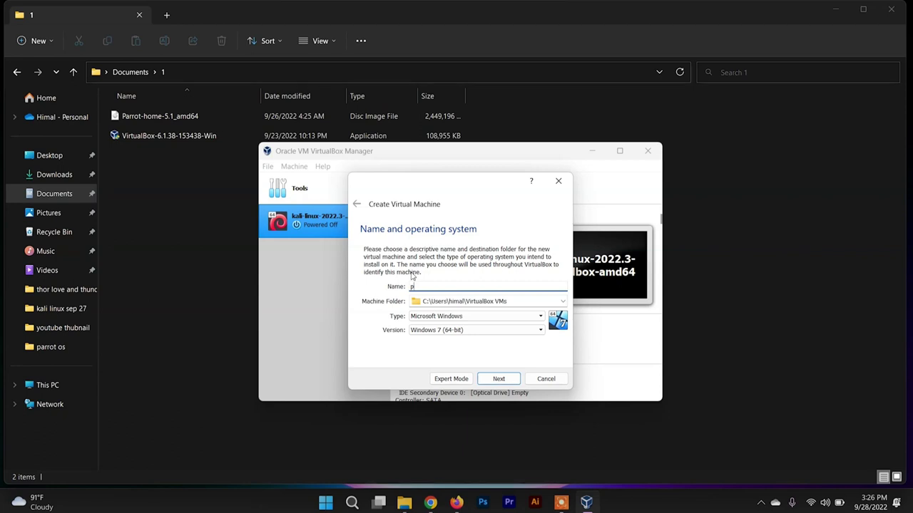
pyautogui.write('a')
pyautogui.write('t os')
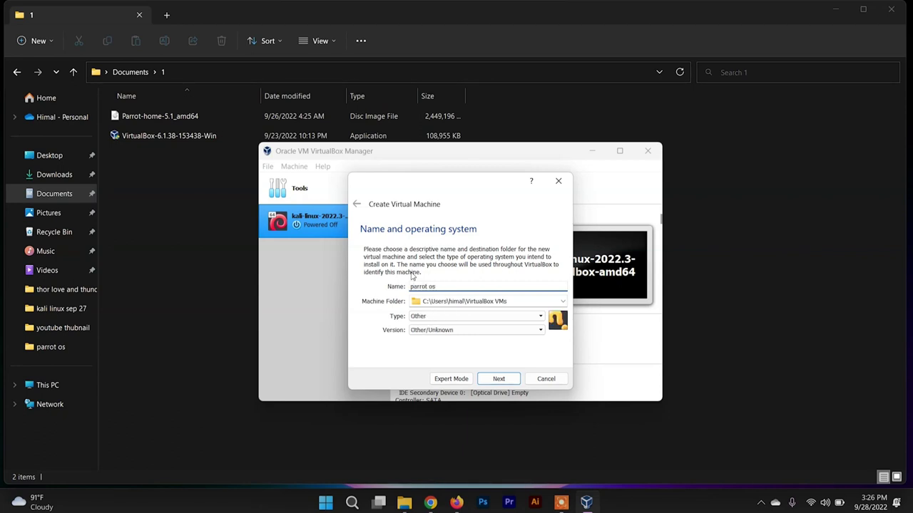
pyautogui.click(428, 317)
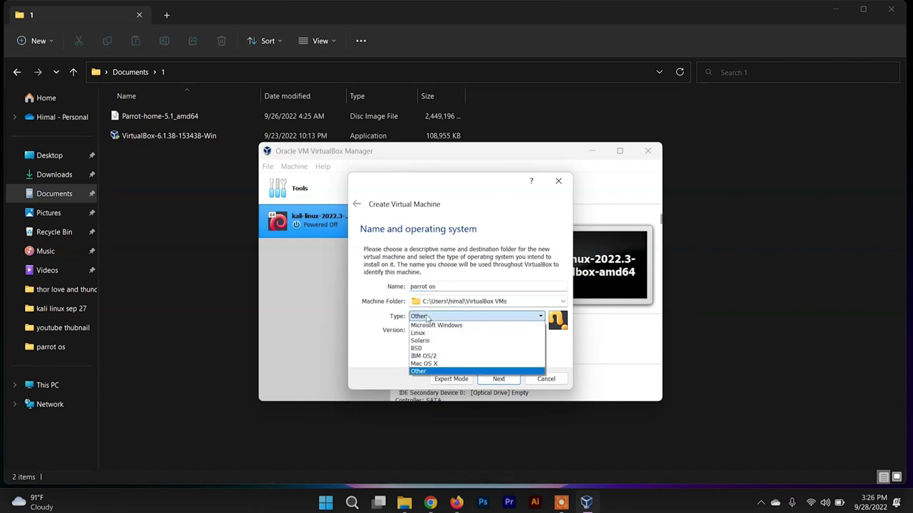
pyautogui.click(446, 333)
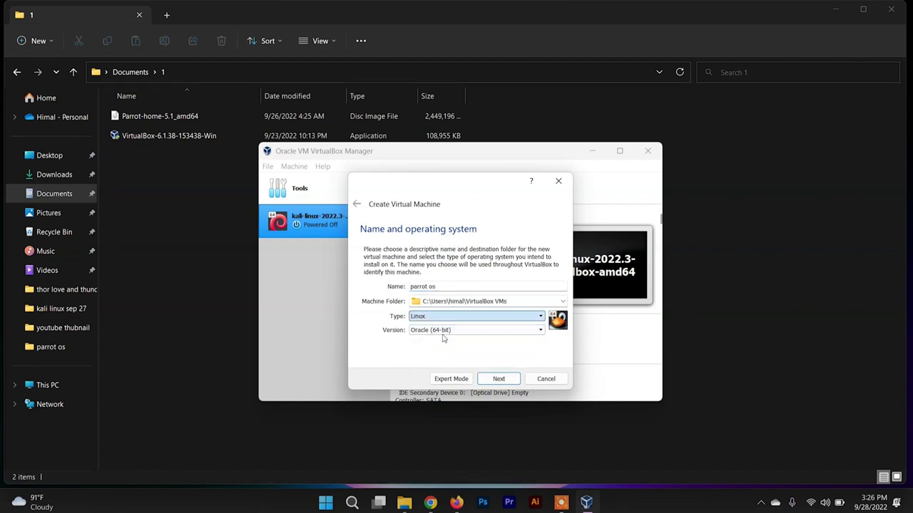
pyautogui.click(456, 332)
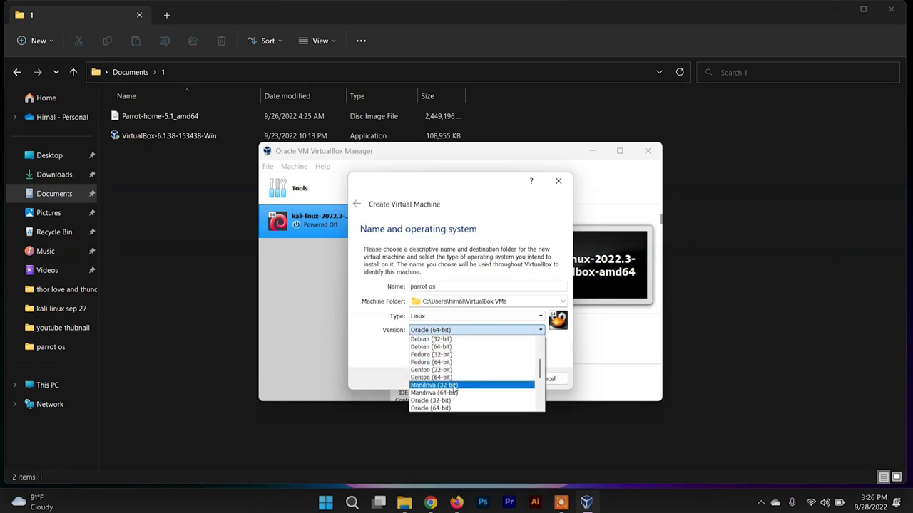
pyautogui.click(453, 347)
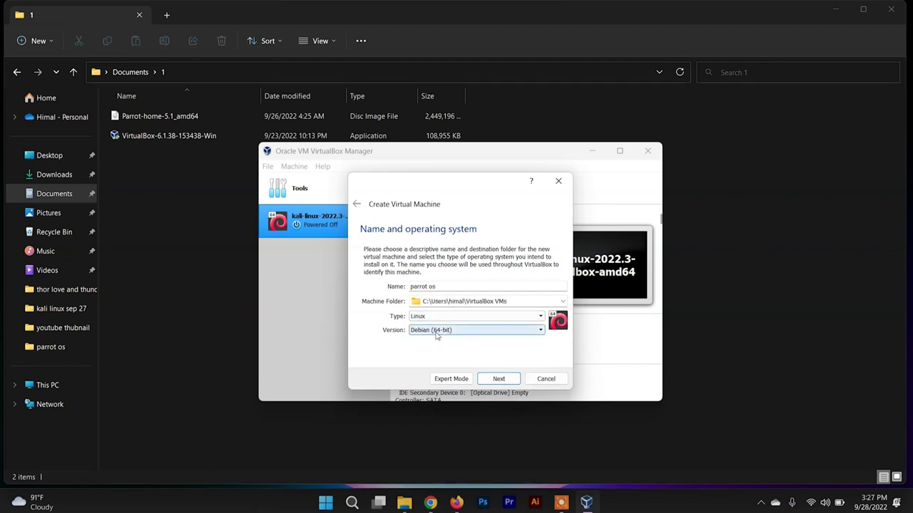
pyautogui.click(444, 332)
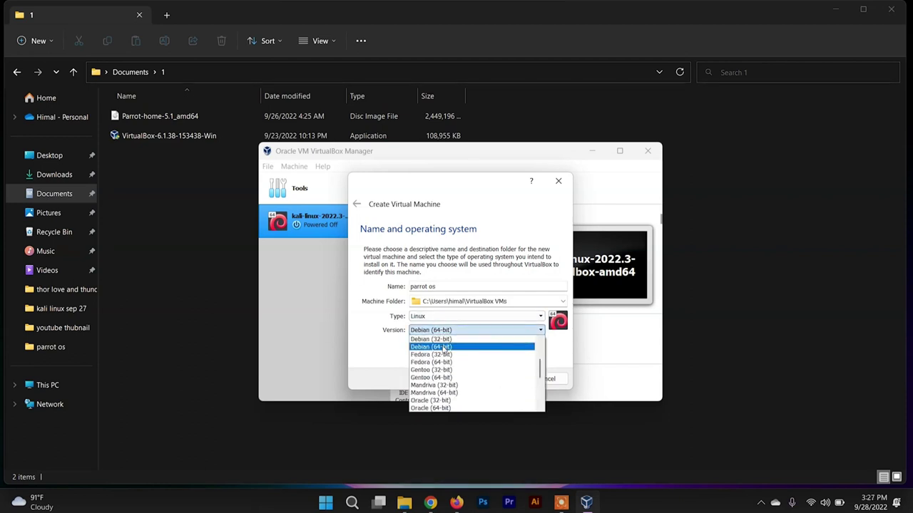
pyautogui.click(451, 347)
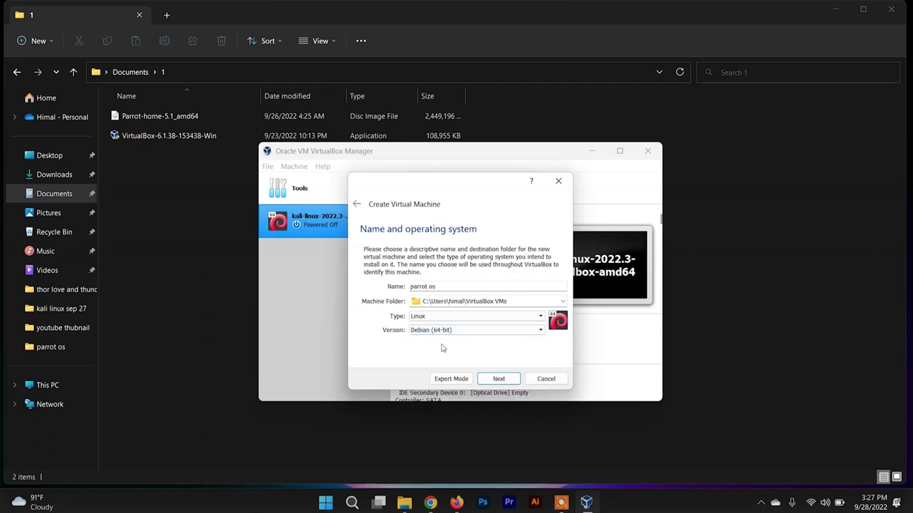
pyautogui.click(509, 381)
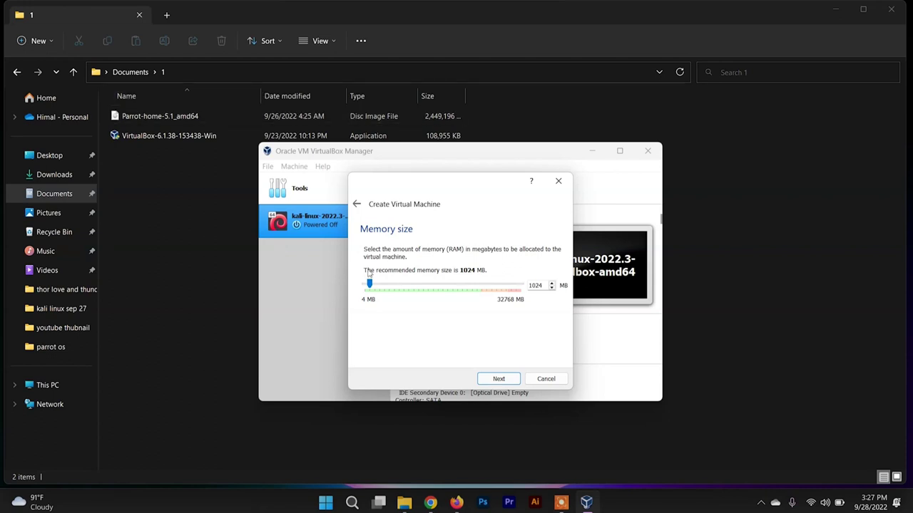
# - Give the parrot os machine 2048 MB of memory
pyautogui.moveTo(372, 286); pyautogui.dragTo(386, 285)
pyautogui.moveTo(379, 284); pyautogui.dragTo(374, 283)
pyautogui.click(507, 383)
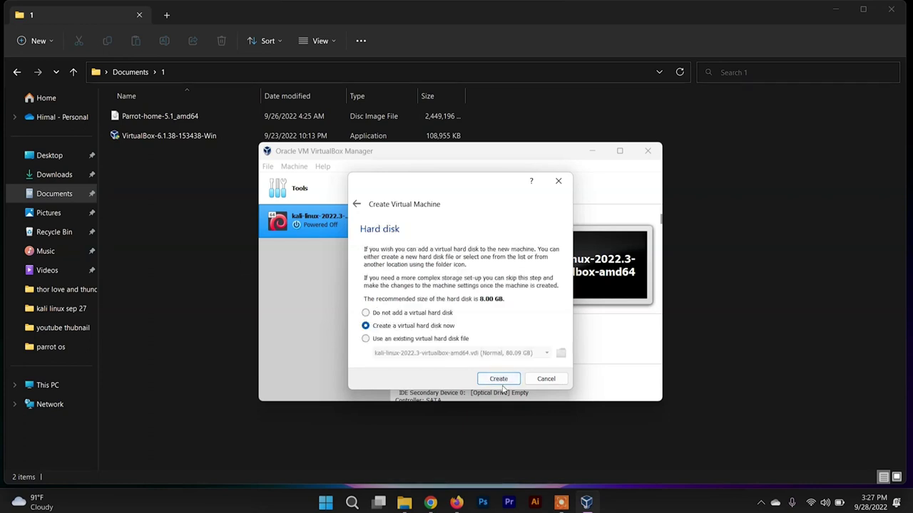
# - Create a new dynamically allocated VDI hard disk of 21.77 GB
pyautogui.click(501, 382)
pyautogui.click(509, 394)
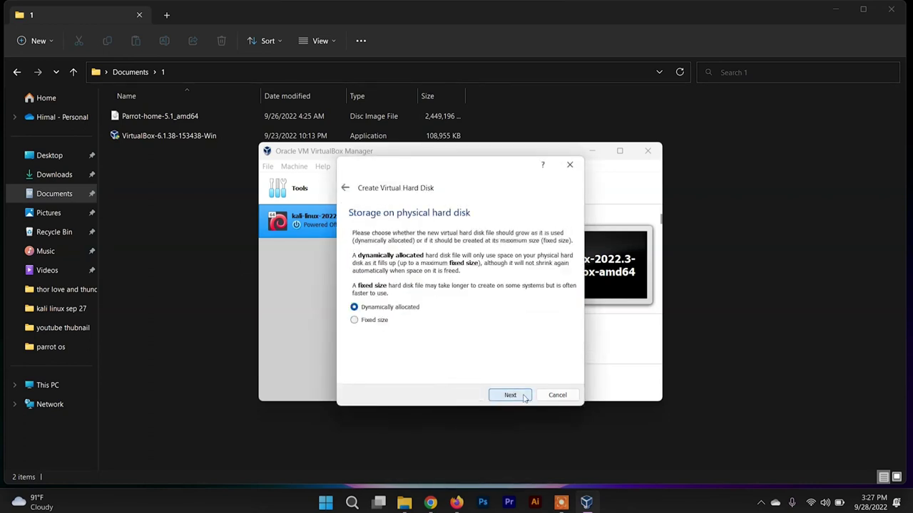
pyautogui.click(524, 395)
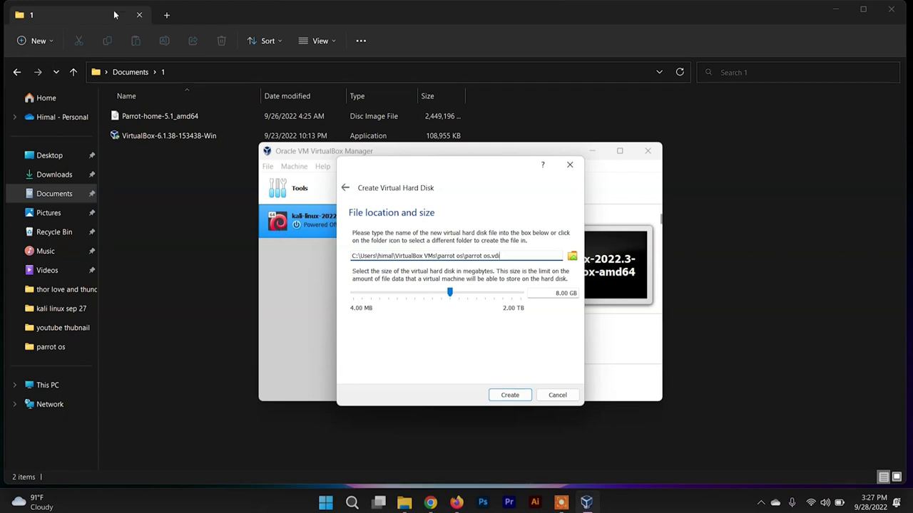
pyautogui.moveTo(456, 295); pyautogui.dragTo(464, 293)
pyautogui.click(522, 396)
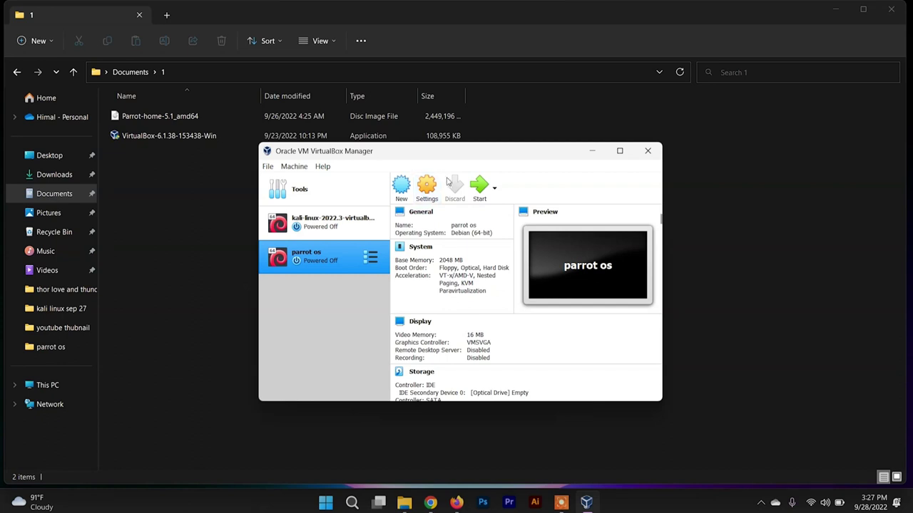
# - Set Shared Clipboard and Drag'n'Drop to Bidirectional under General > Advanced
pyautogui.click(409, 212)
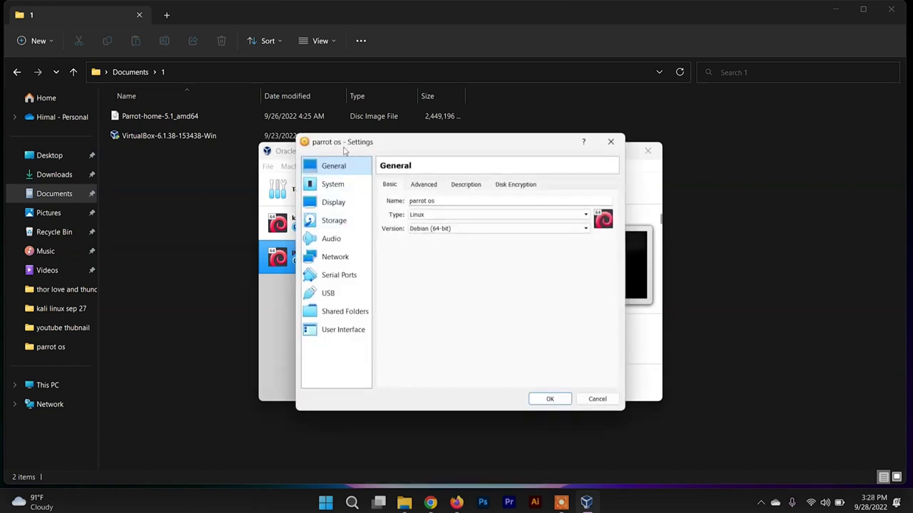
pyautogui.click(425, 184)
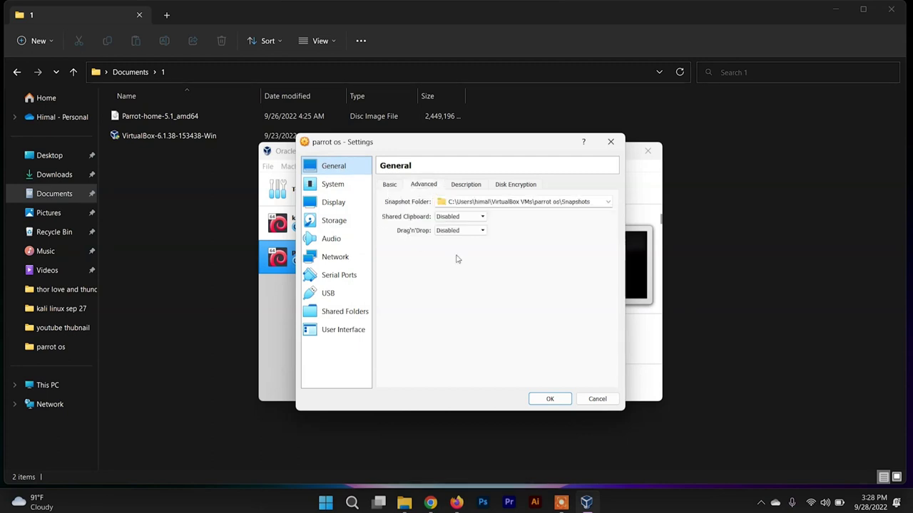
pyautogui.click(448, 217)
pyautogui.click(456, 250)
pyautogui.click(452, 238)
pyautogui.click(464, 263)
# - Allocate 3 CPUs under System > Processor
pyautogui.click(331, 185)
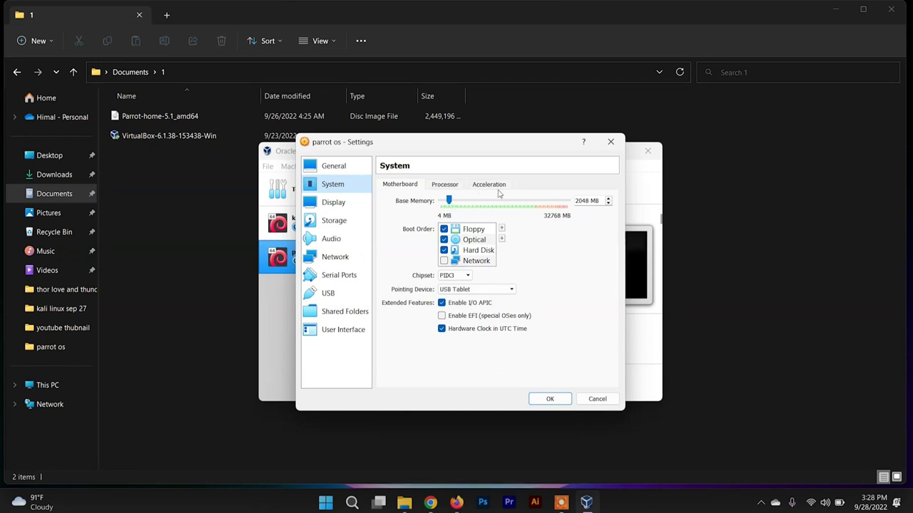
pyautogui.click(445, 184)
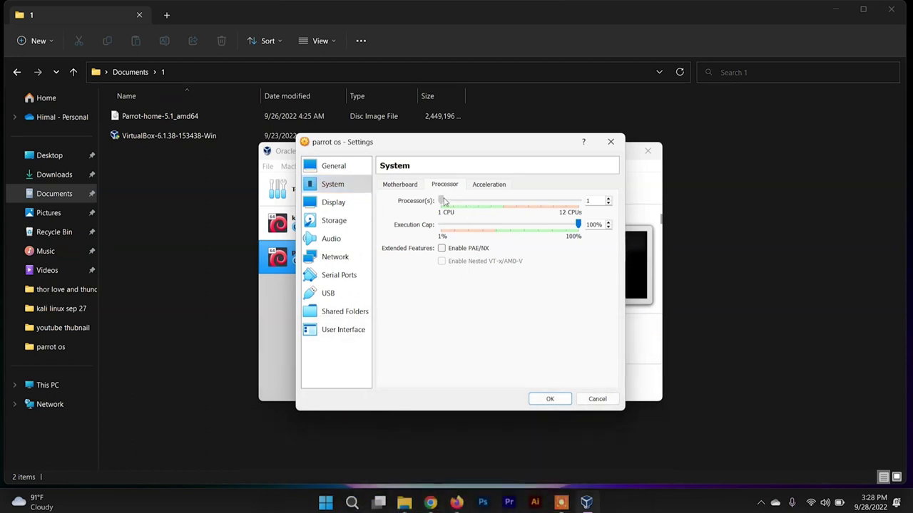
pyautogui.moveTo(442, 200); pyautogui.dragTo(507, 203)
pyautogui.moveTo(471, 205); pyautogui.dragTo(469, 202)
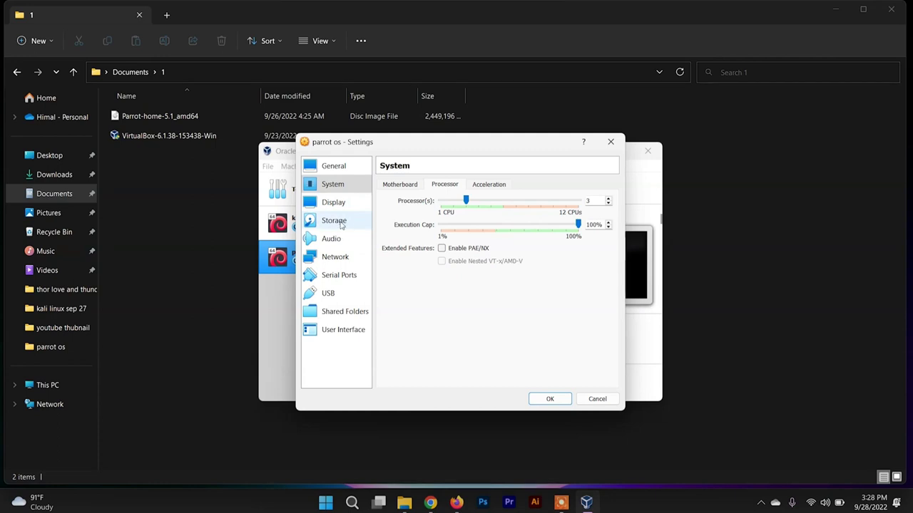
# - Attach Documents\1\Parrot-home-5.1_amd64 to the empty IDE optical drive in Storage settings
pyautogui.click(334, 220)
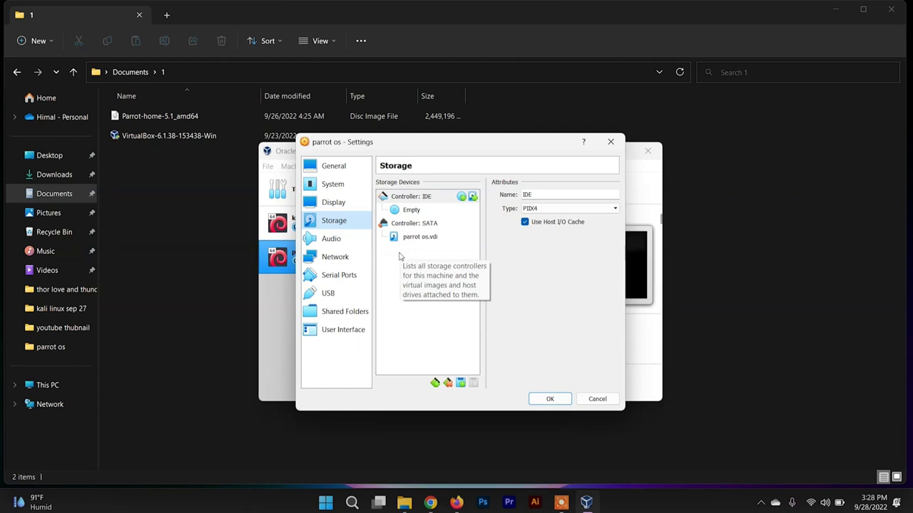
pyautogui.click(407, 210)
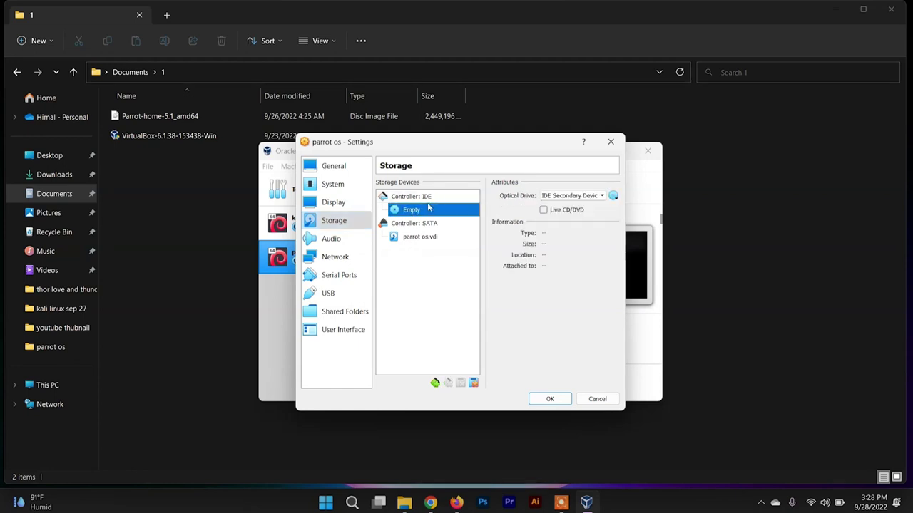
pyautogui.click(615, 196)
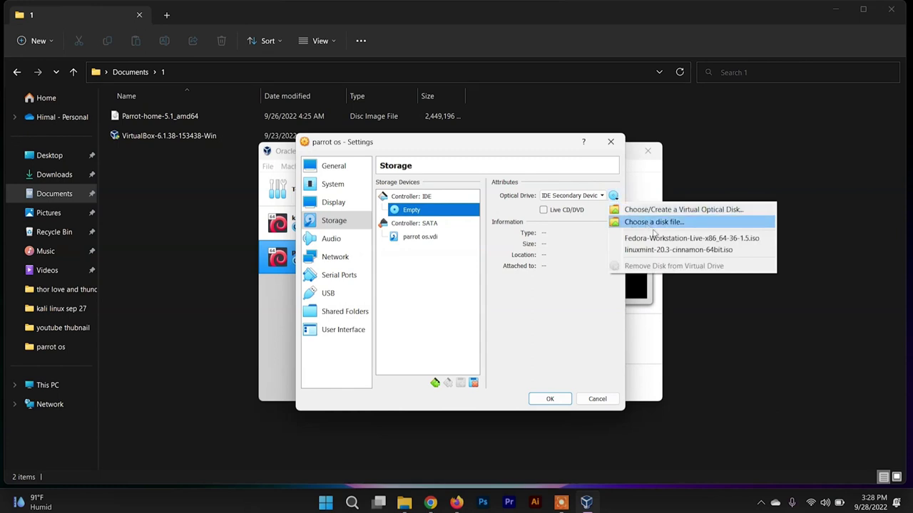
pyautogui.click(649, 225)
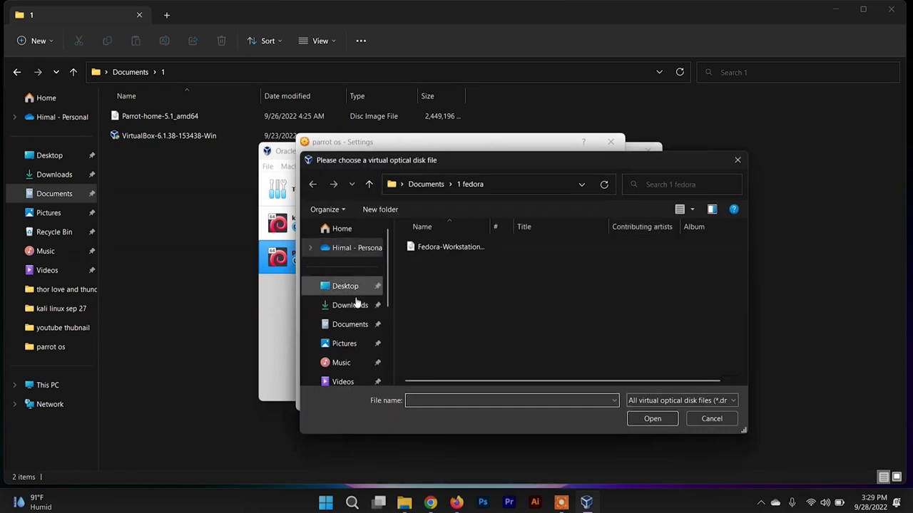
pyautogui.scroll(-3, 360, 325)
pyautogui.scroll(3, 356, 321)
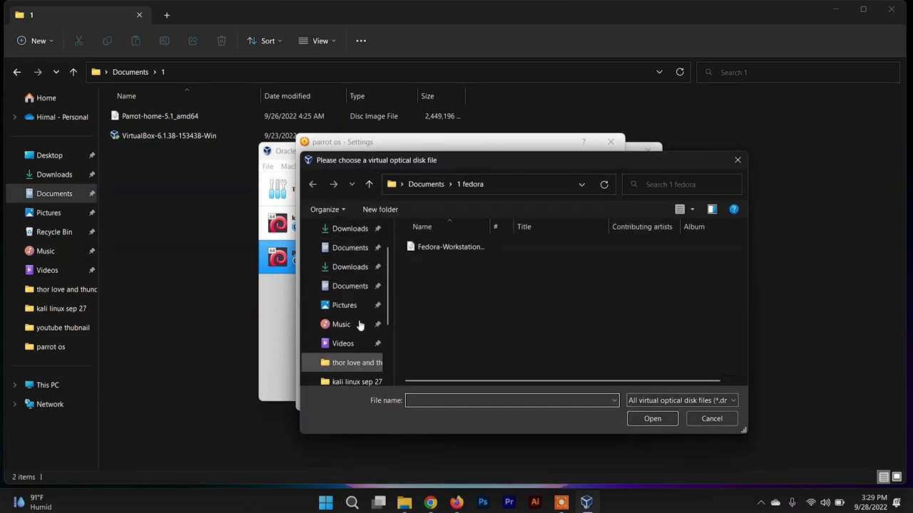
pyautogui.click(349, 324)
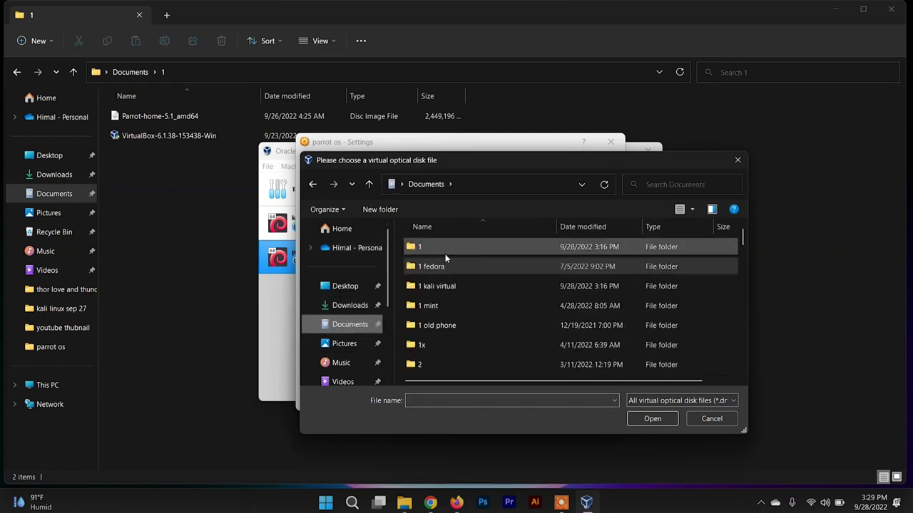
pyautogui.doubleClick(442, 249)
pyautogui.click(467, 249)
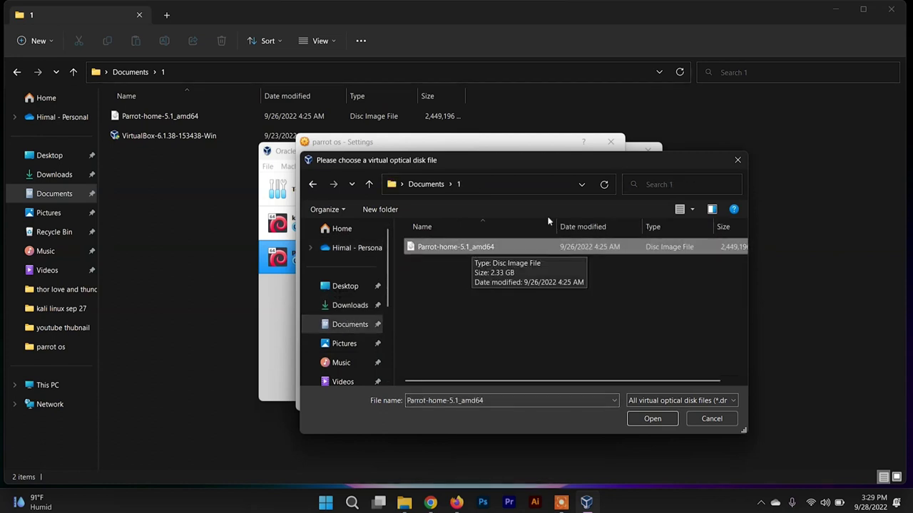
pyautogui.click(657, 421)
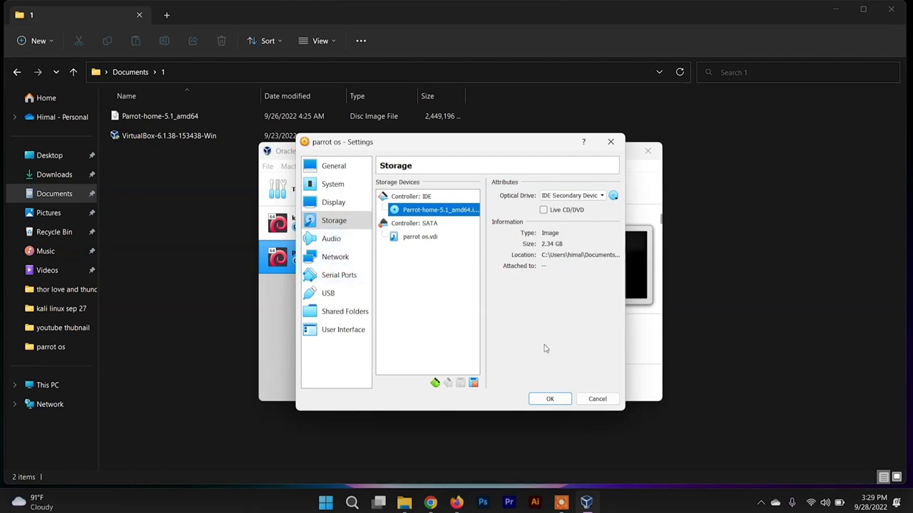
# - Save the settings with OK and start the parrot os VM
pyautogui.click(564, 400)
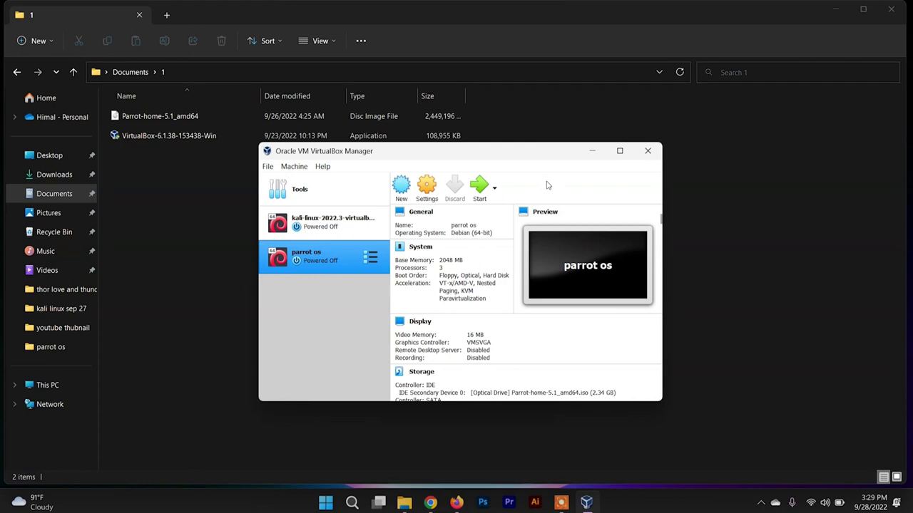
pyautogui.click(479, 187)
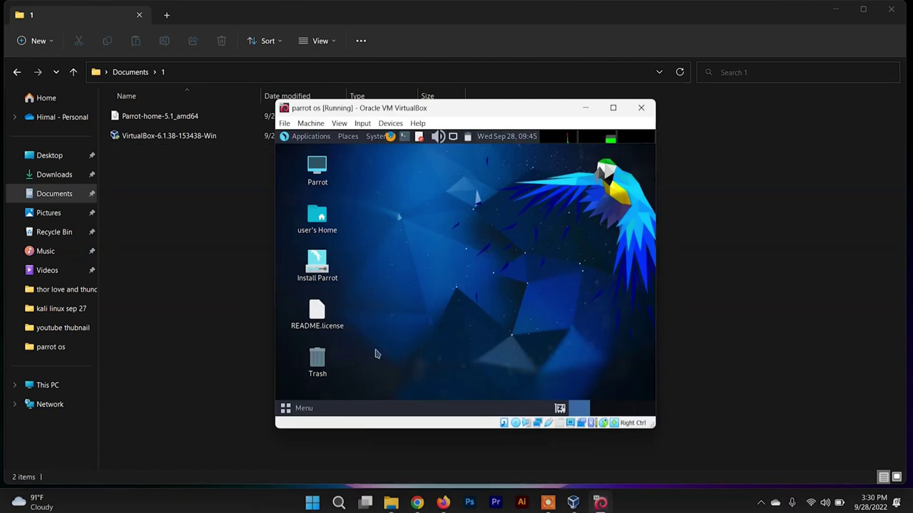
# - Launch Install Parrot from the live desktop and enlarge the VM window
pyautogui.click(327, 269)
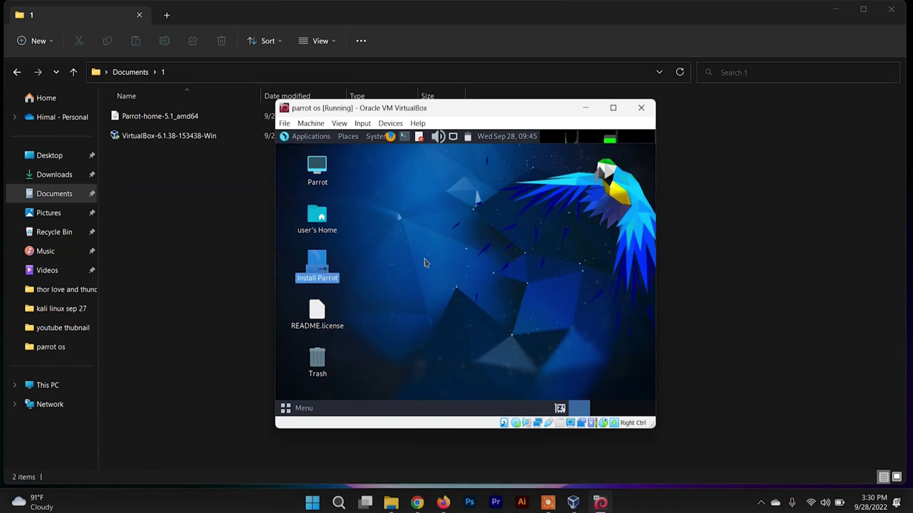
pyautogui.doubleClick(340, 277)
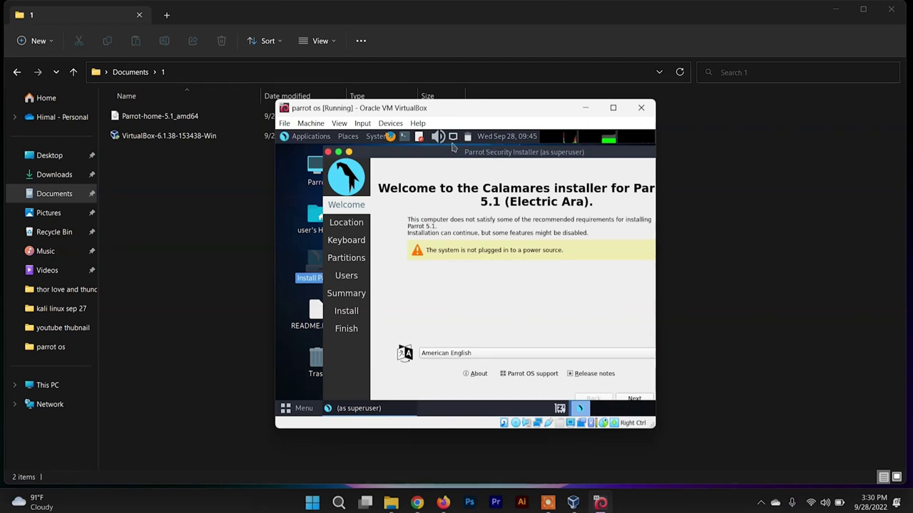
pyautogui.click(613, 108)
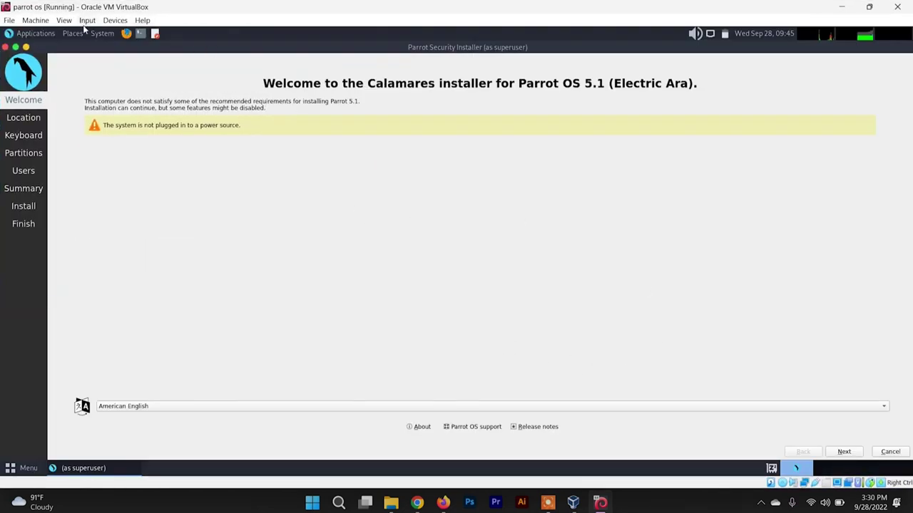
# - Switch the VM to full-screen mode and keep American English as the installer language
pyautogui.click(63, 20)
pyautogui.click(79, 32)
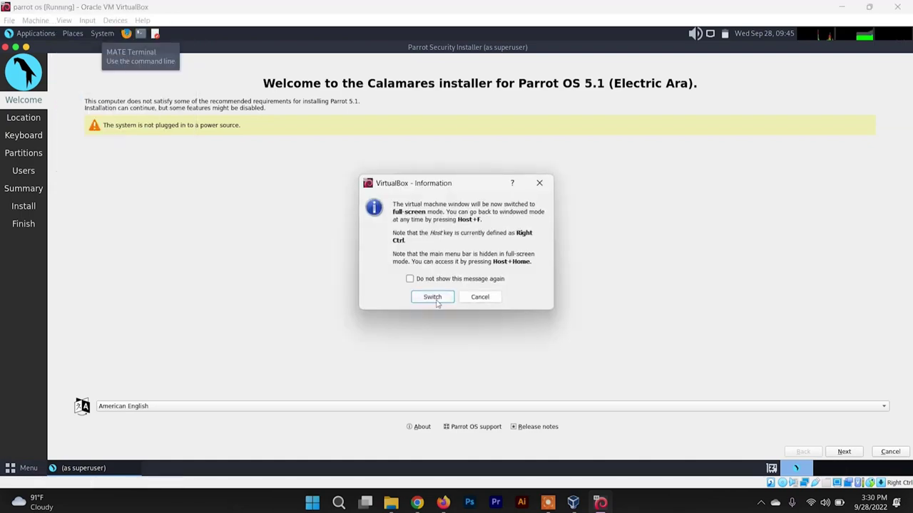
pyautogui.click(436, 298)
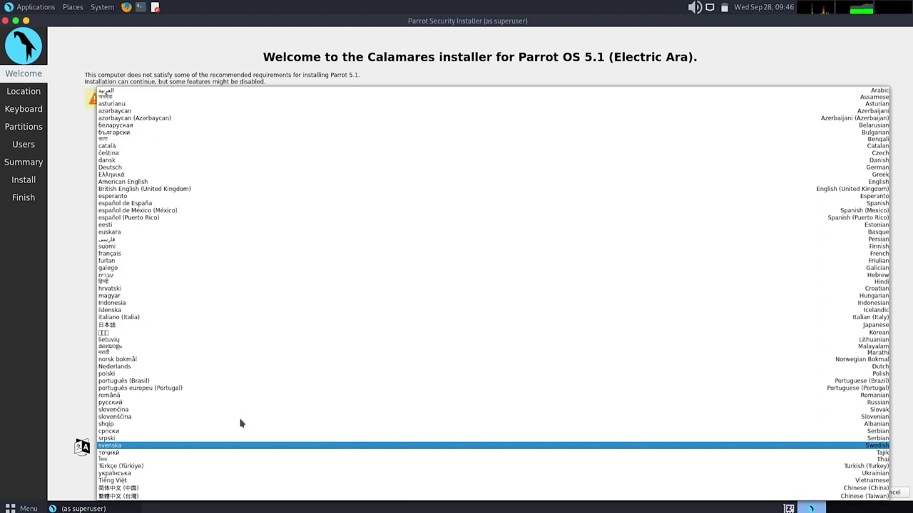
pyautogui.click(44, 347)
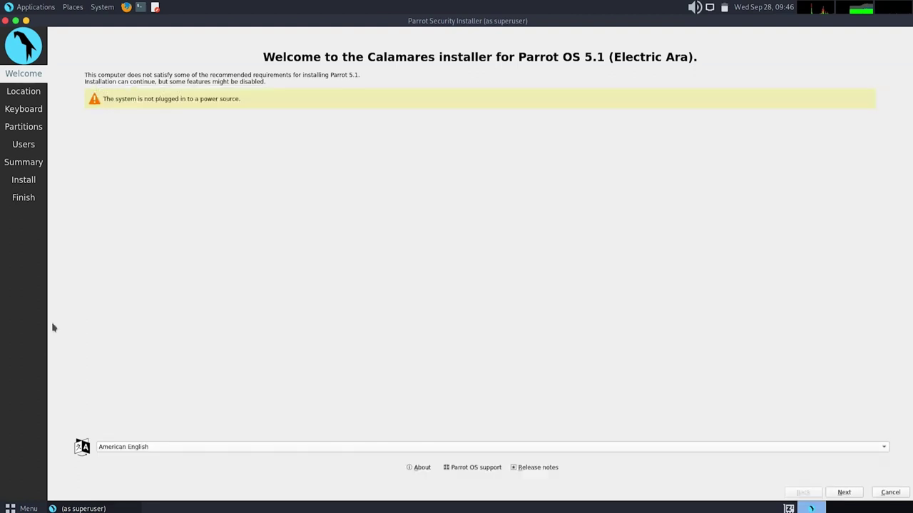
# - Set the timezone to Asia/Kathmandu, keep the English (US) keyboard, and select Erase disk
pyautogui.click(844, 492)
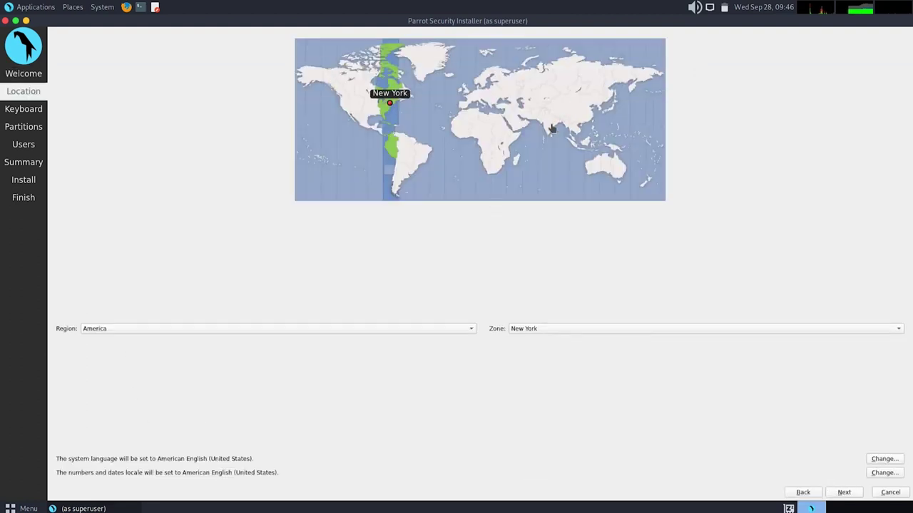
pyautogui.click(552, 115)
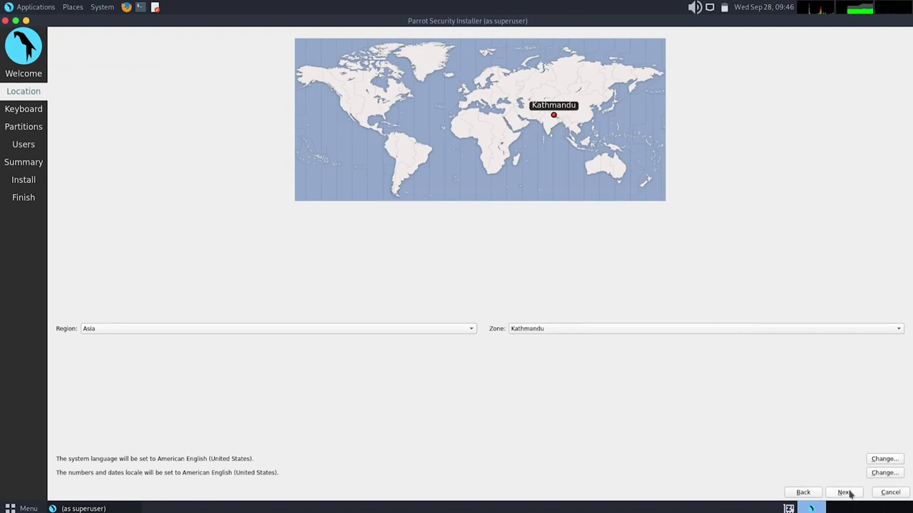
pyautogui.click(844, 492)
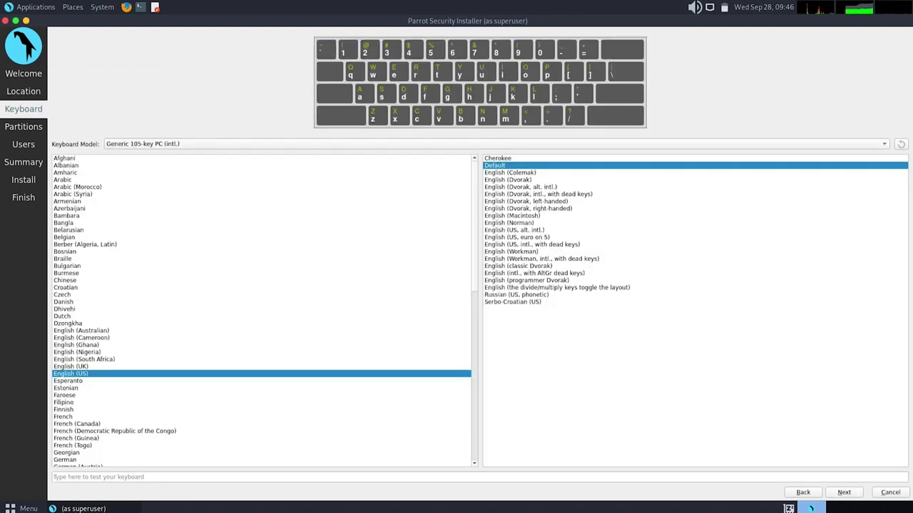
pyautogui.click(844, 492)
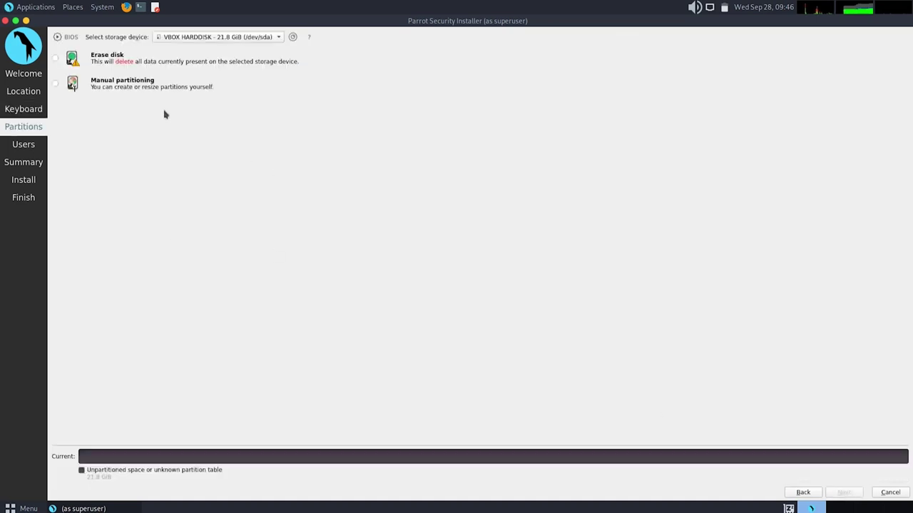
pyautogui.click(59, 60)
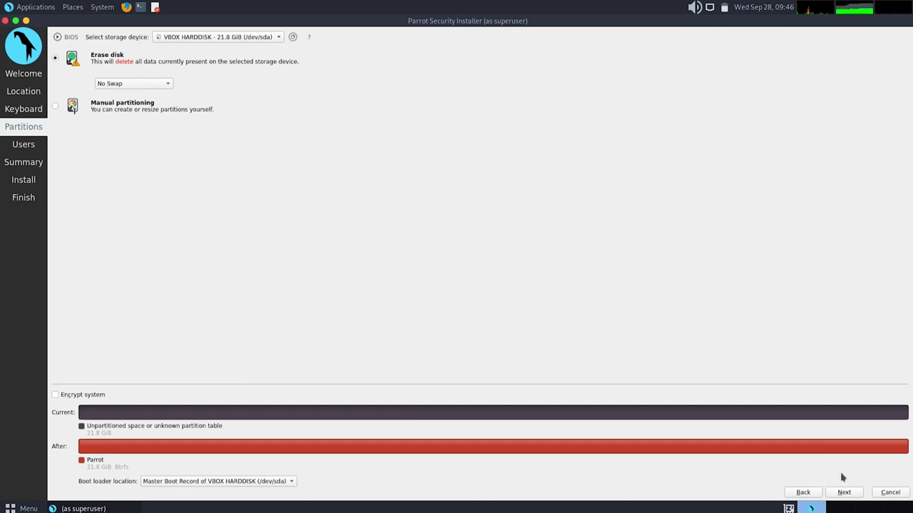
# - Enter the user's full name and remove the virtualbox suffix from the computer name
pyautogui.click(843, 493)
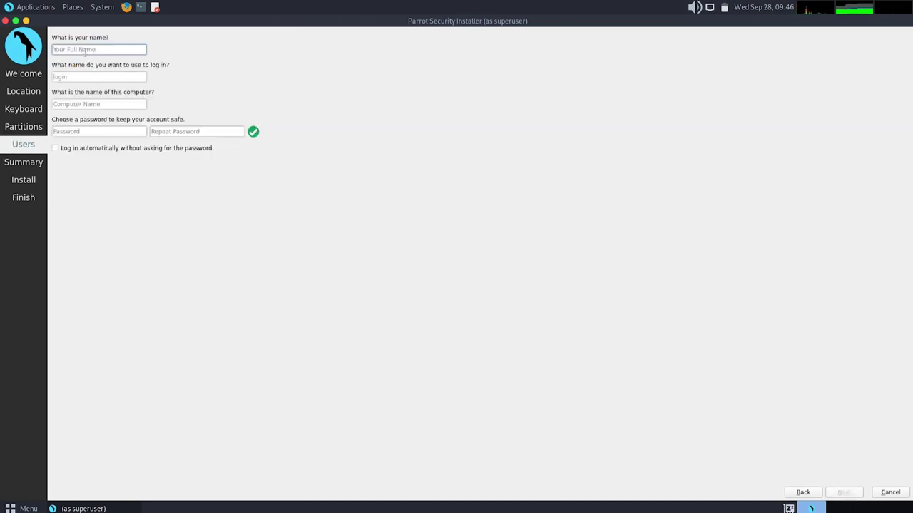
pyautogui.write('Himal')
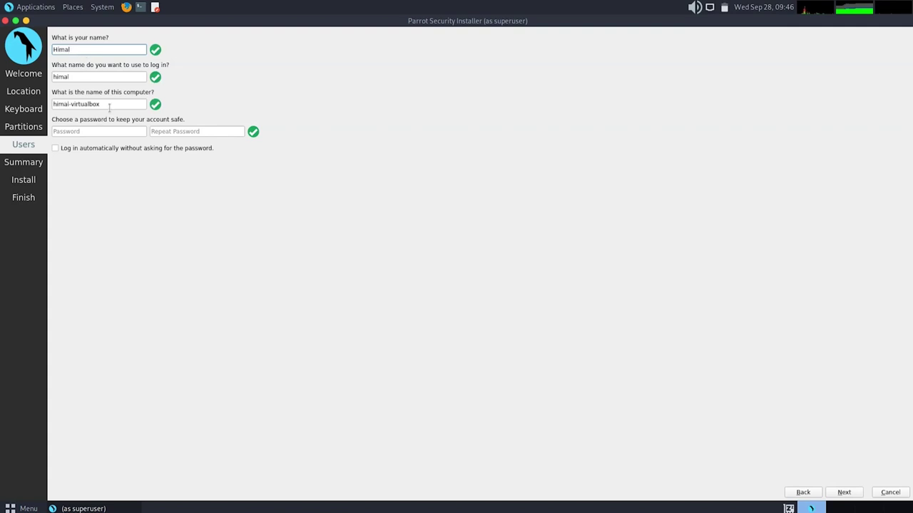
pyautogui.moveTo(109, 107); pyautogui.dragTo(69, 107)
pyautogui.press('BackSpace')
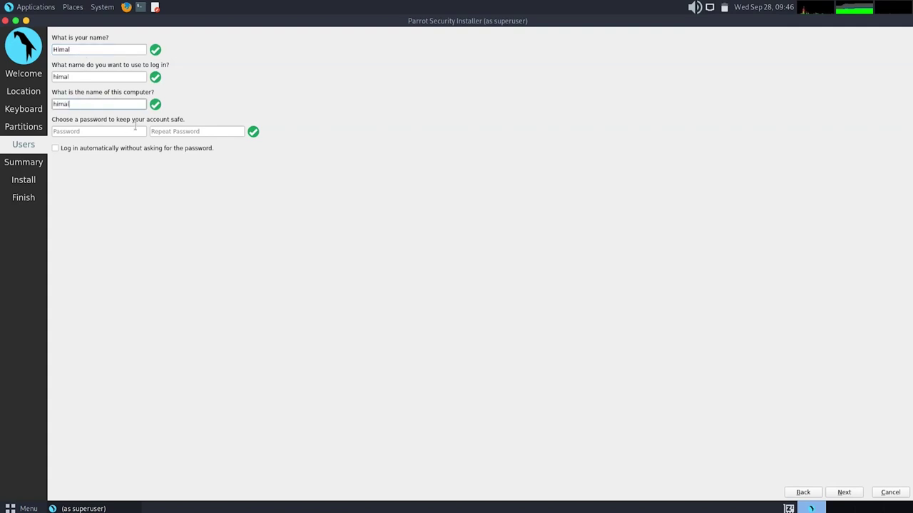
# - Enter and repeat a matching account password, then continue to the installation summary
pyautogui.click(95, 133)
pyautogui.write('h')
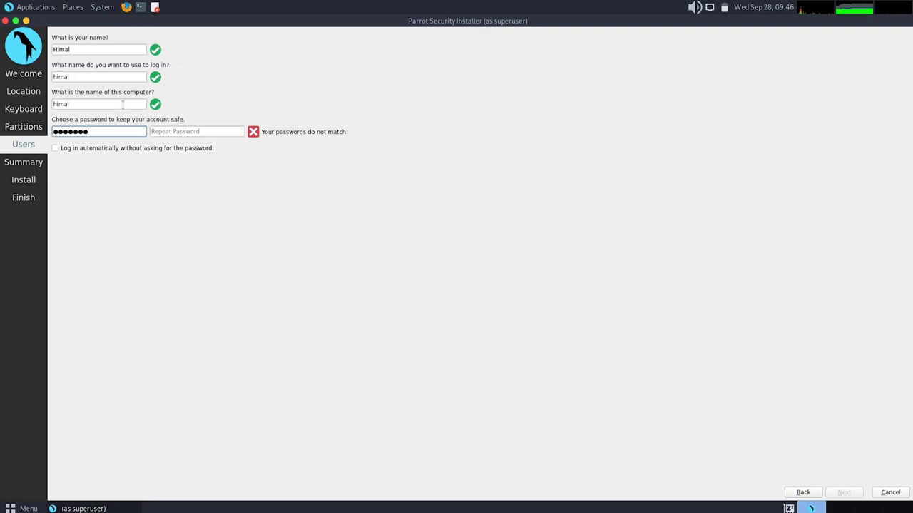
pyautogui.click(203, 130)
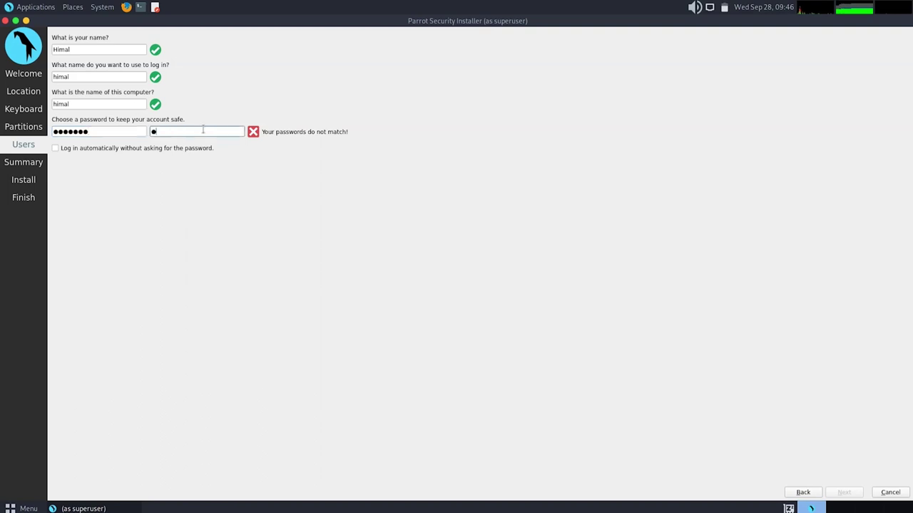
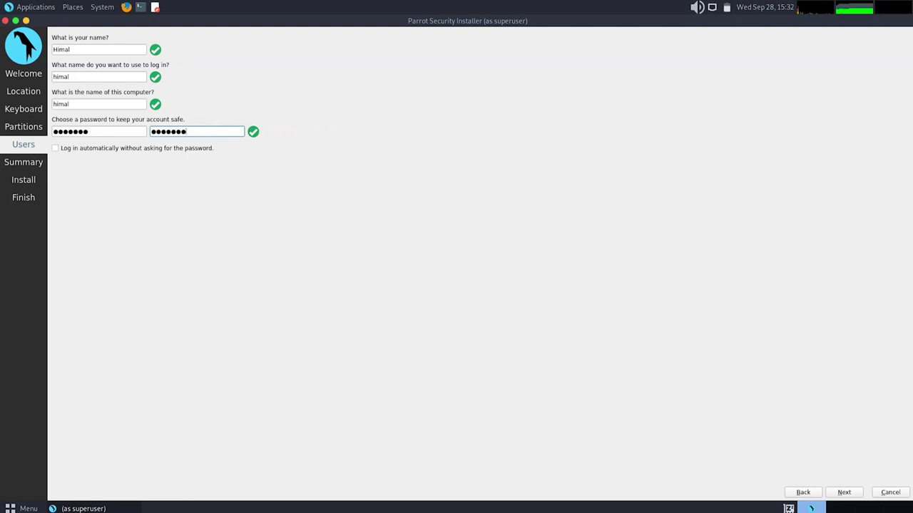
pyautogui.click(848, 494)
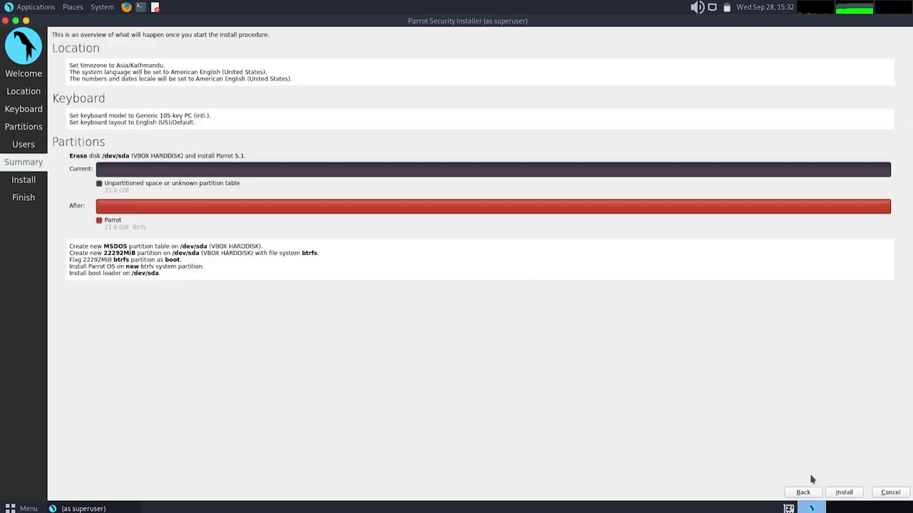
# - Confirm and run the Parrot OS 5.1 install, then finish with Restart now unchecked
pyautogui.click(845, 492)
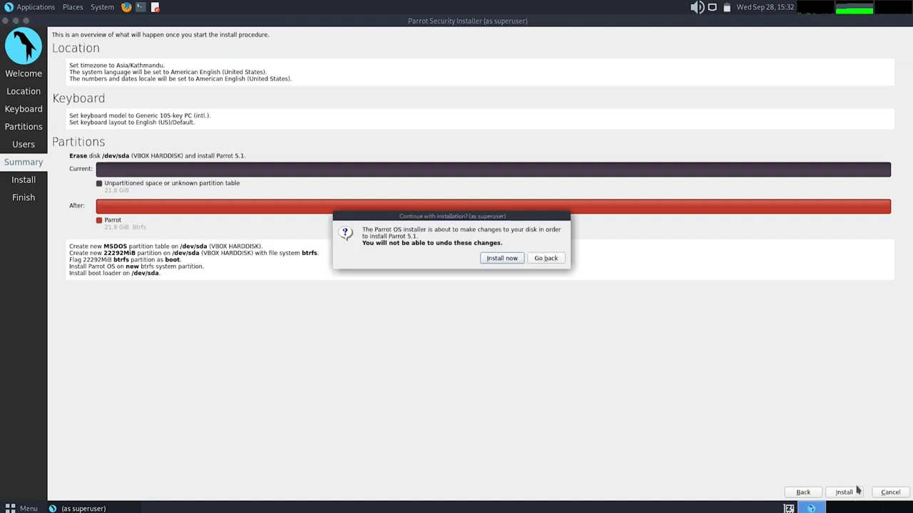
pyautogui.click(502, 259)
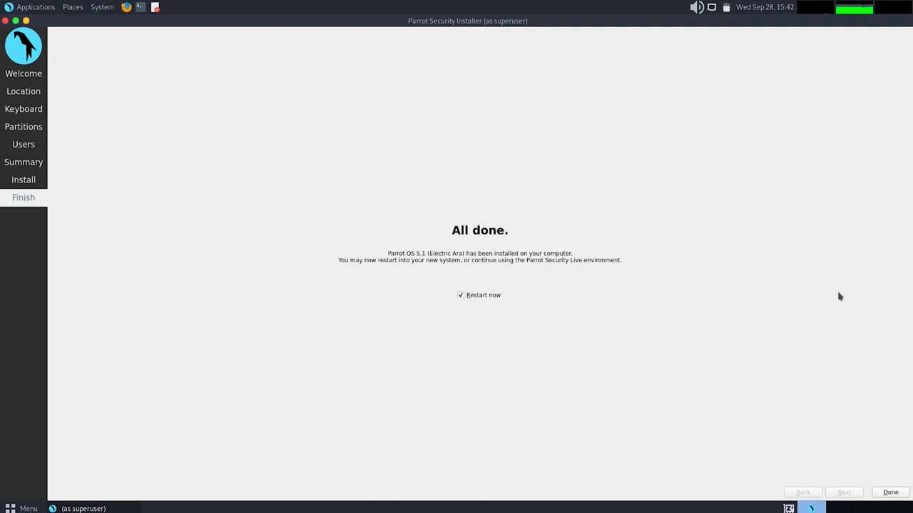
pyautogui.click(468, 298)
pyautogui.click(890, 492)
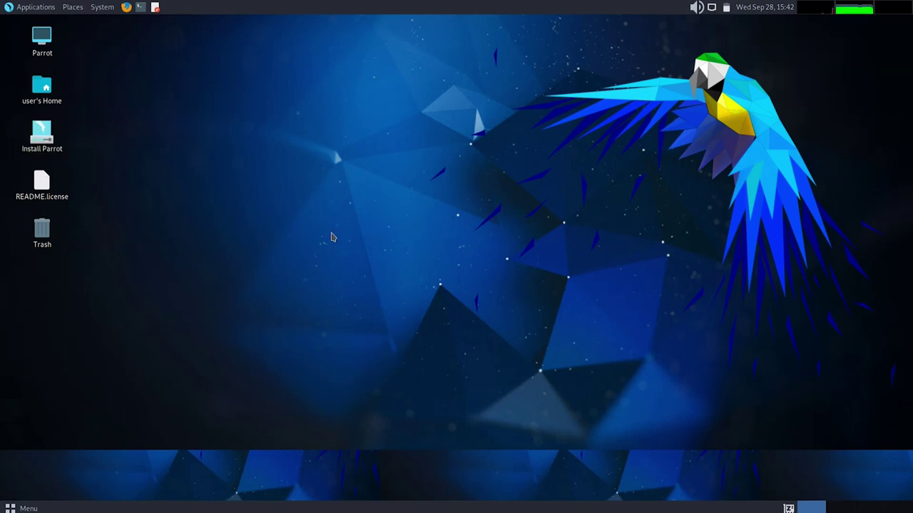
# - Shut down the Parrot live system from the application menu's power options
pyautogui.press('super')
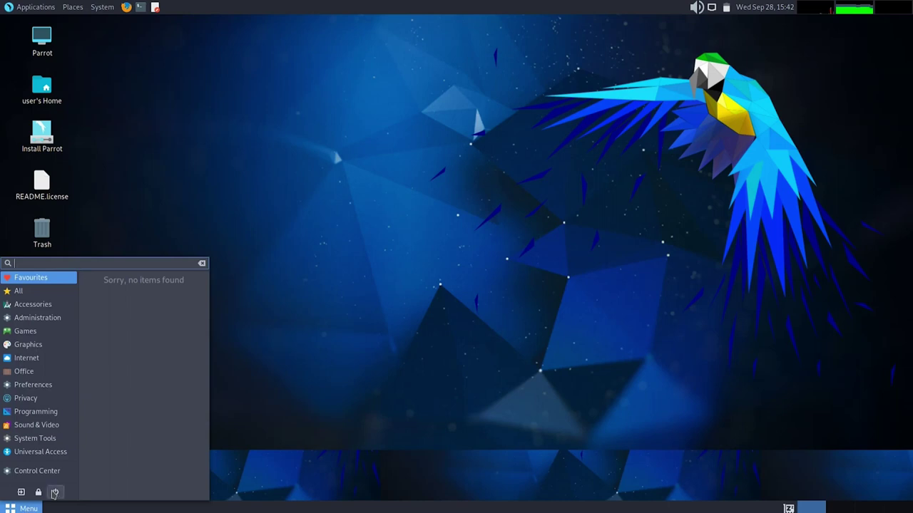
pyautogui.click(54, 492)
pyautogui.click(33, 509)
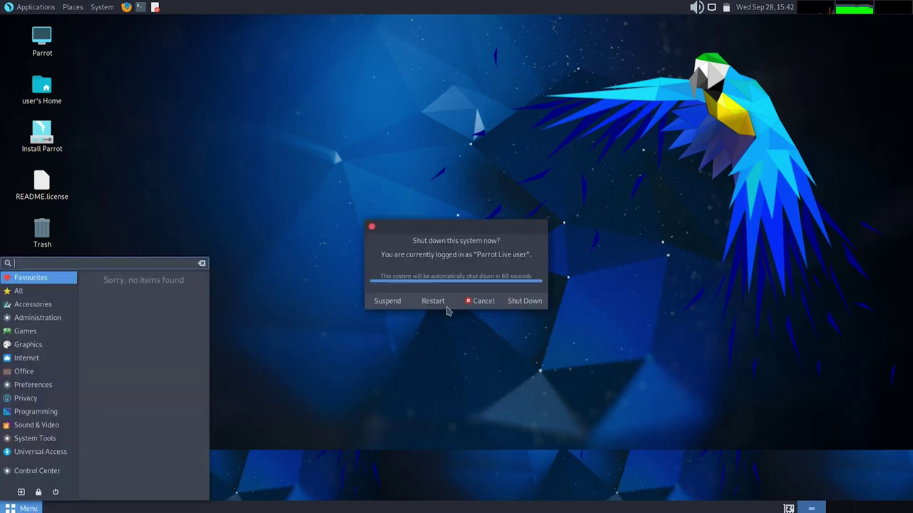
pyautogui.click(526, 303)
pyautogui.click(528, 305)
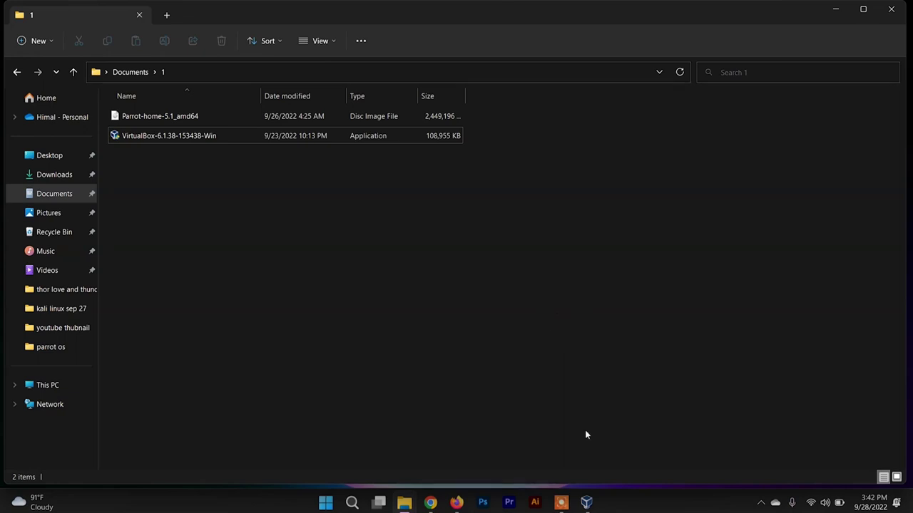
# - Eject Parrot-home-5.1_amd64.iso from the parrot os VM's optical drive in Storage settings, leaving it Empty
pyautogui.click(586, 503)
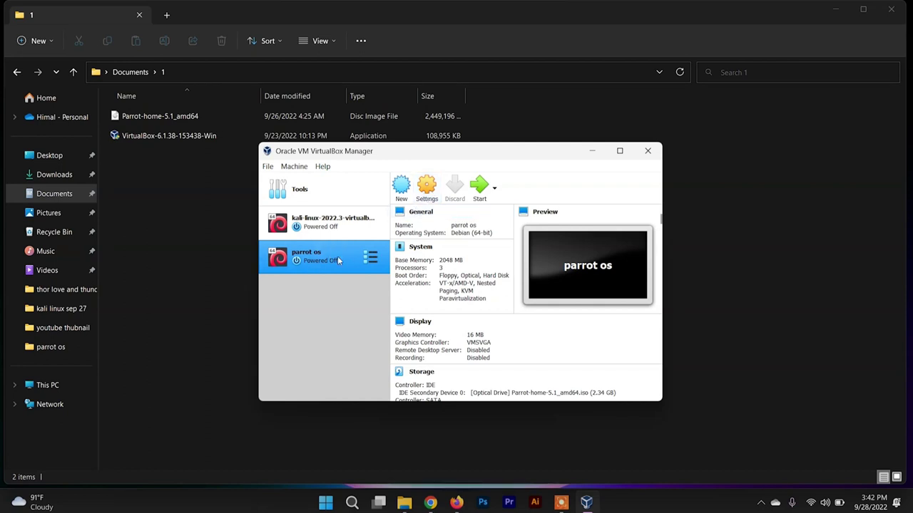
pyautogui.click(427, 193)
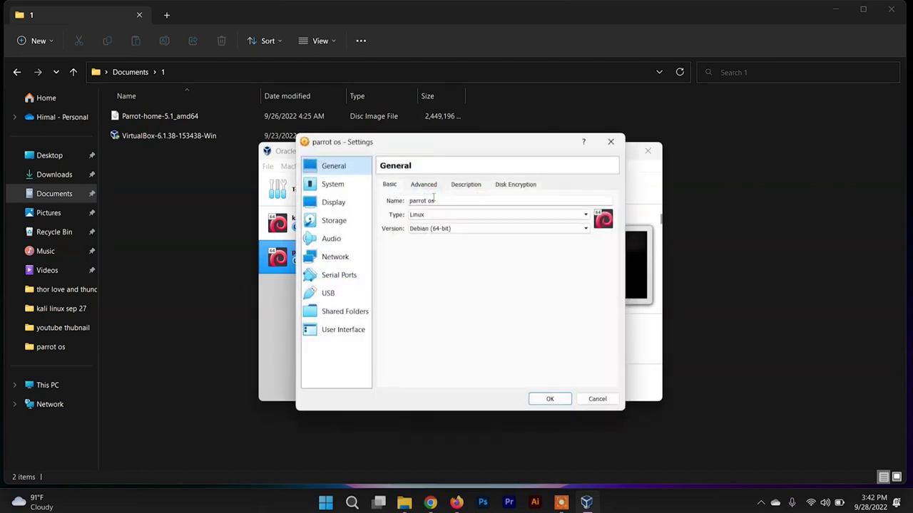
pyautogui.click(338, 224)
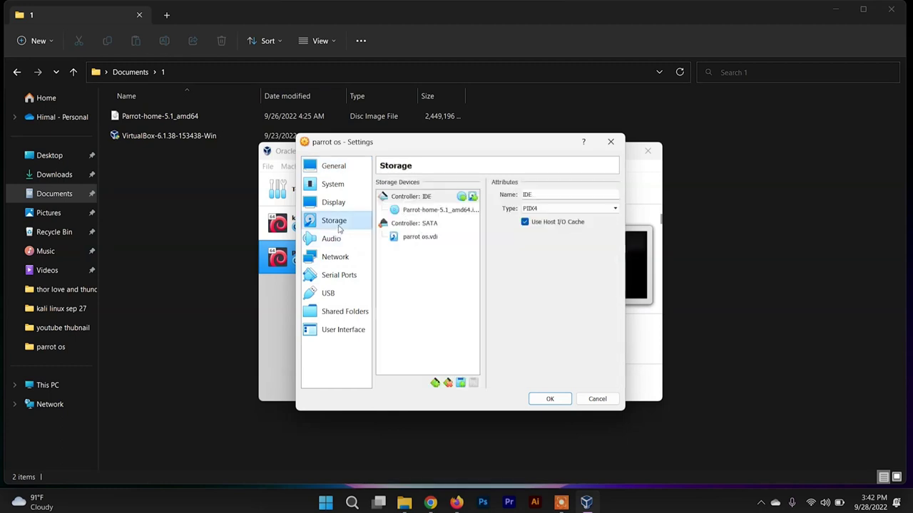
pyautogui.click(440, 210)
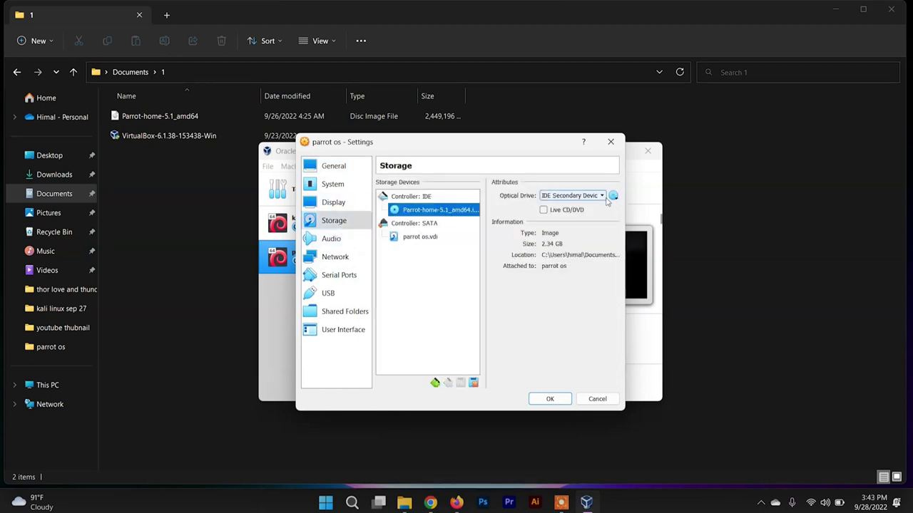
pyautogui.click(613, 196)
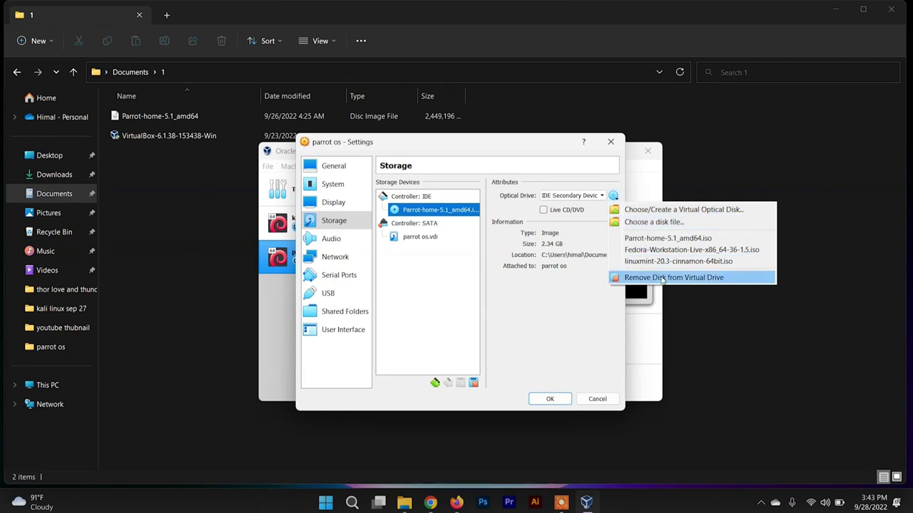
pyautogui.click(663, 280)
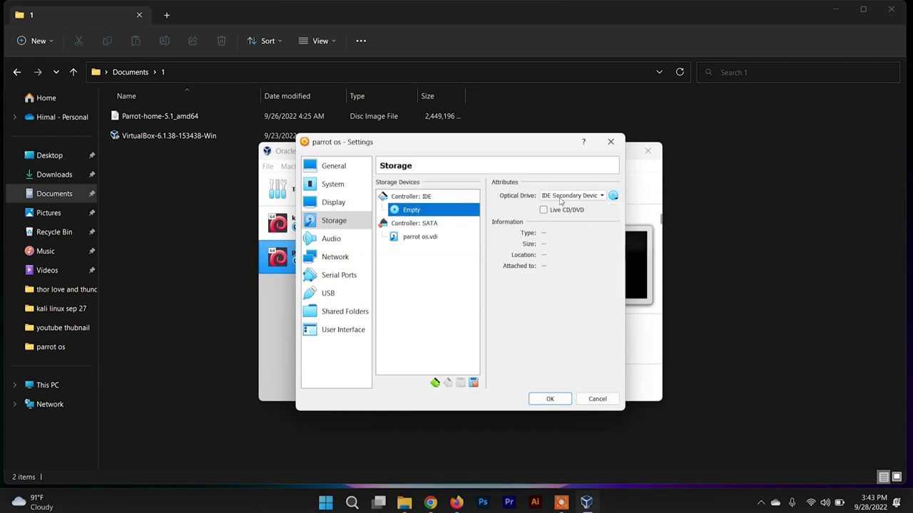
pyautogui.click(549, 400)
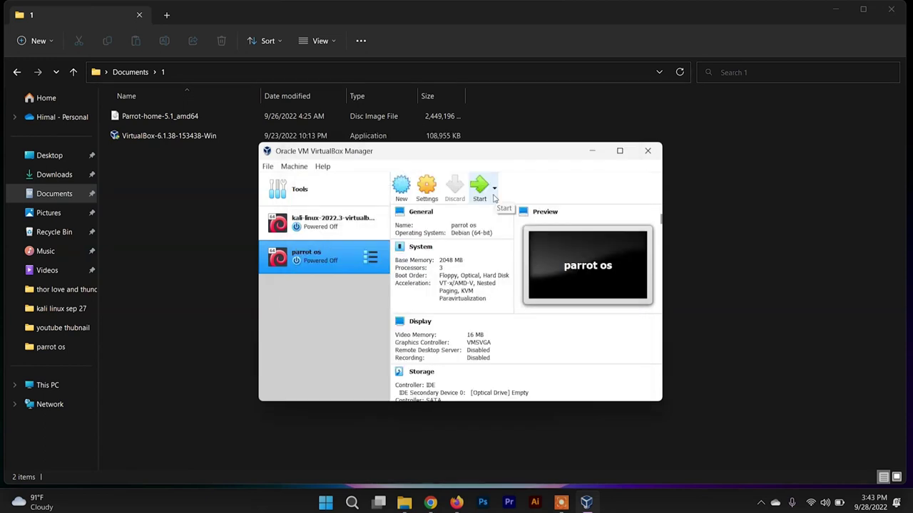
# - Start the parrot os VM and boot the default Parrot GNU/Linux GRUB entry
pyautogui.click(479, 187)
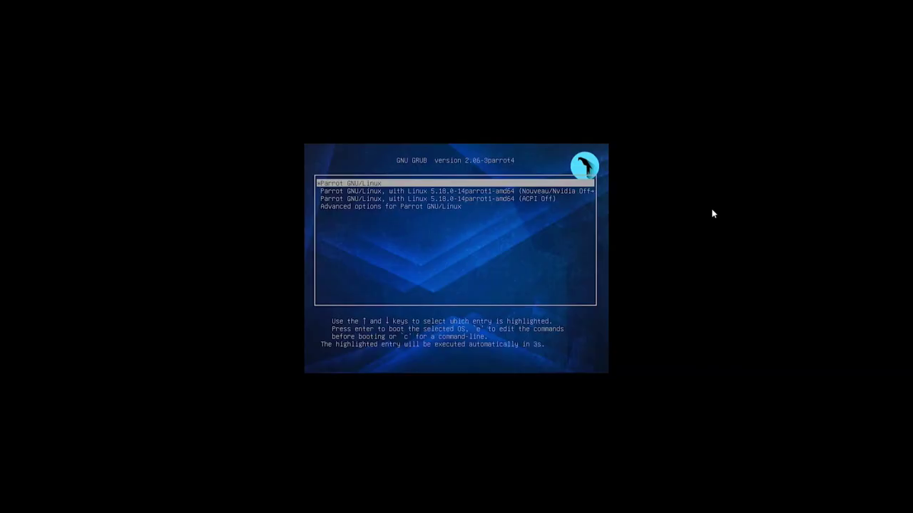
pyautogui.press('Return')
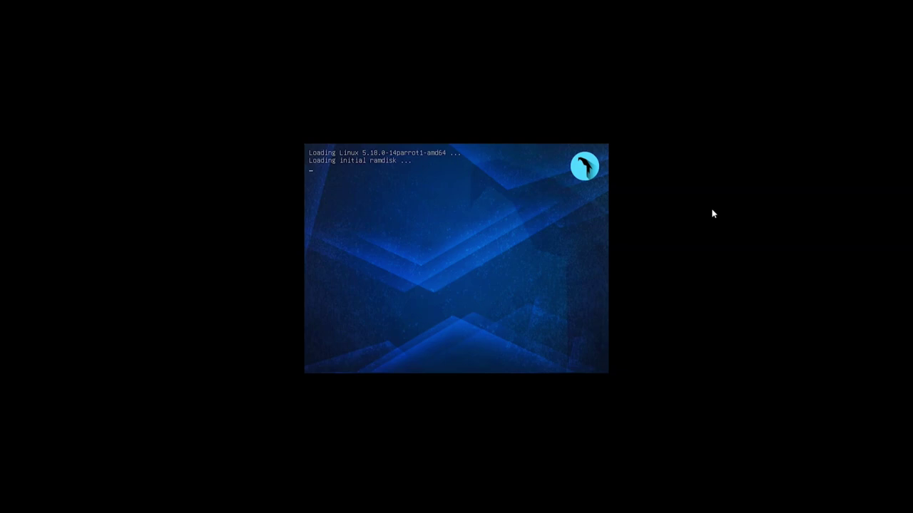